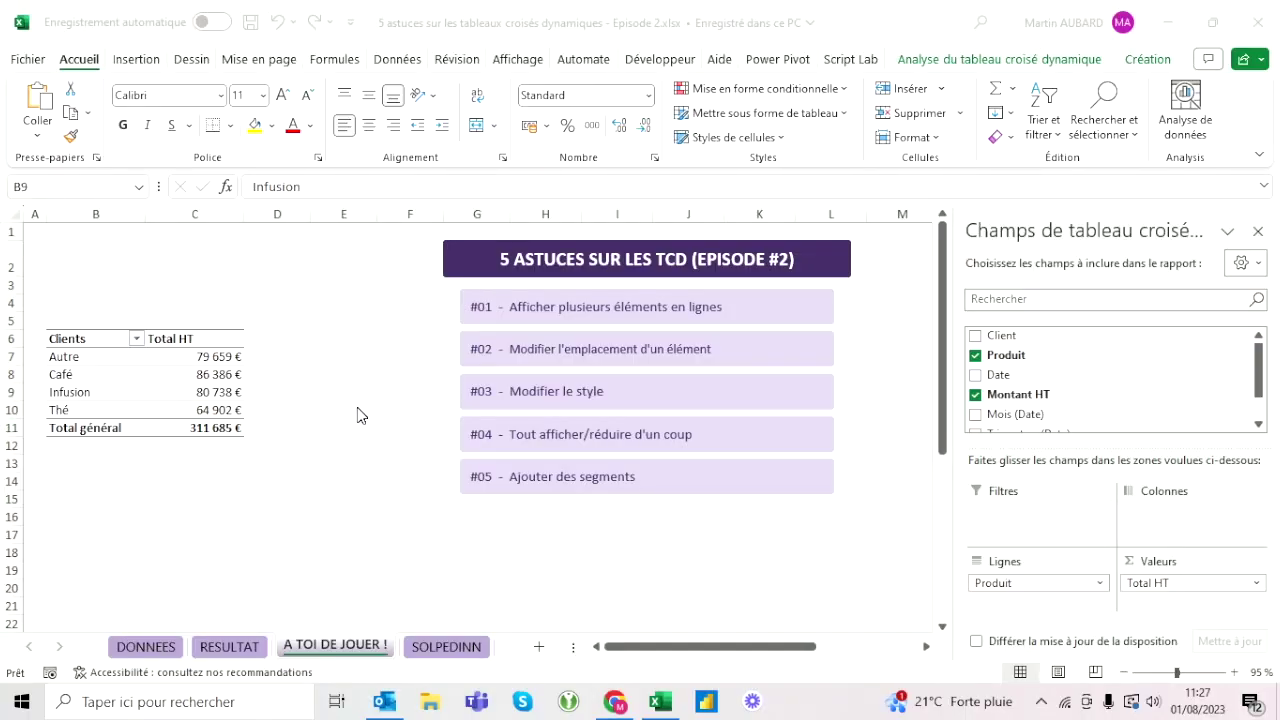
- Rebuild the pivot rows: drop Produit, try Mois (Date), then place Client with Produit above it
key("alt+Tab")
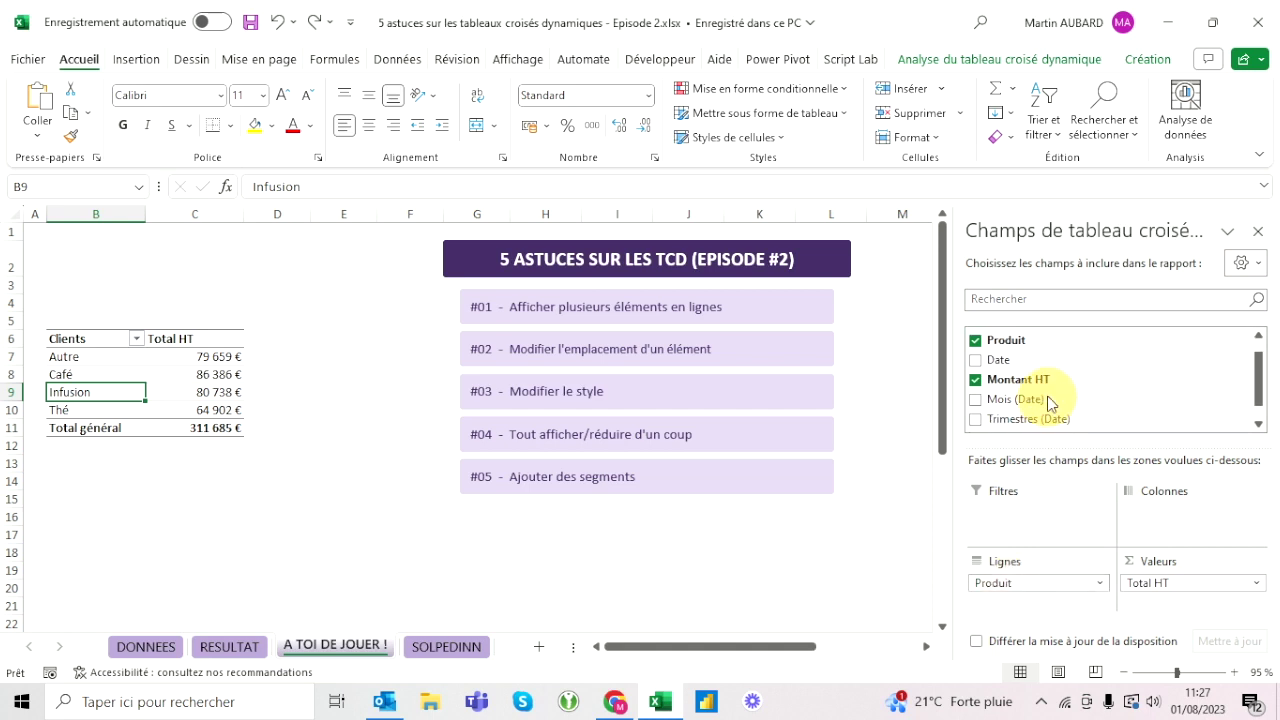
left_click_drag(1035, 583, 1045, 398)
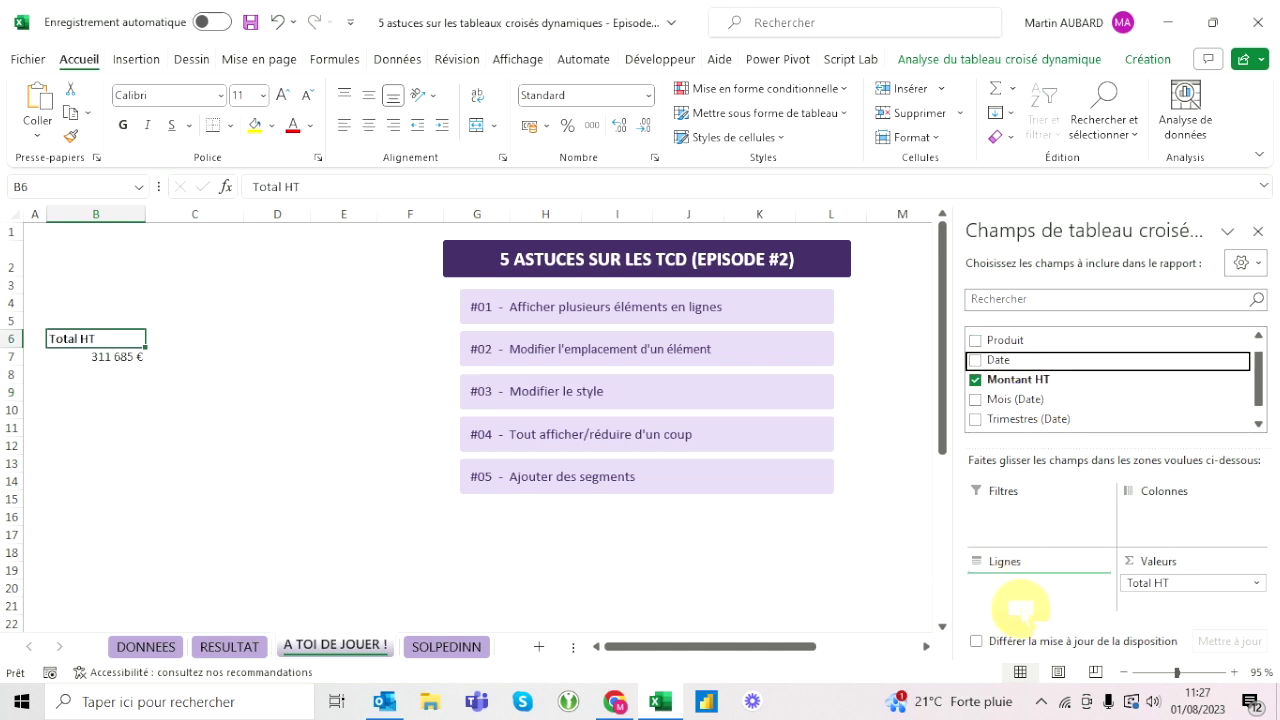
left_click_drag(1015, 399, 1030, 585)
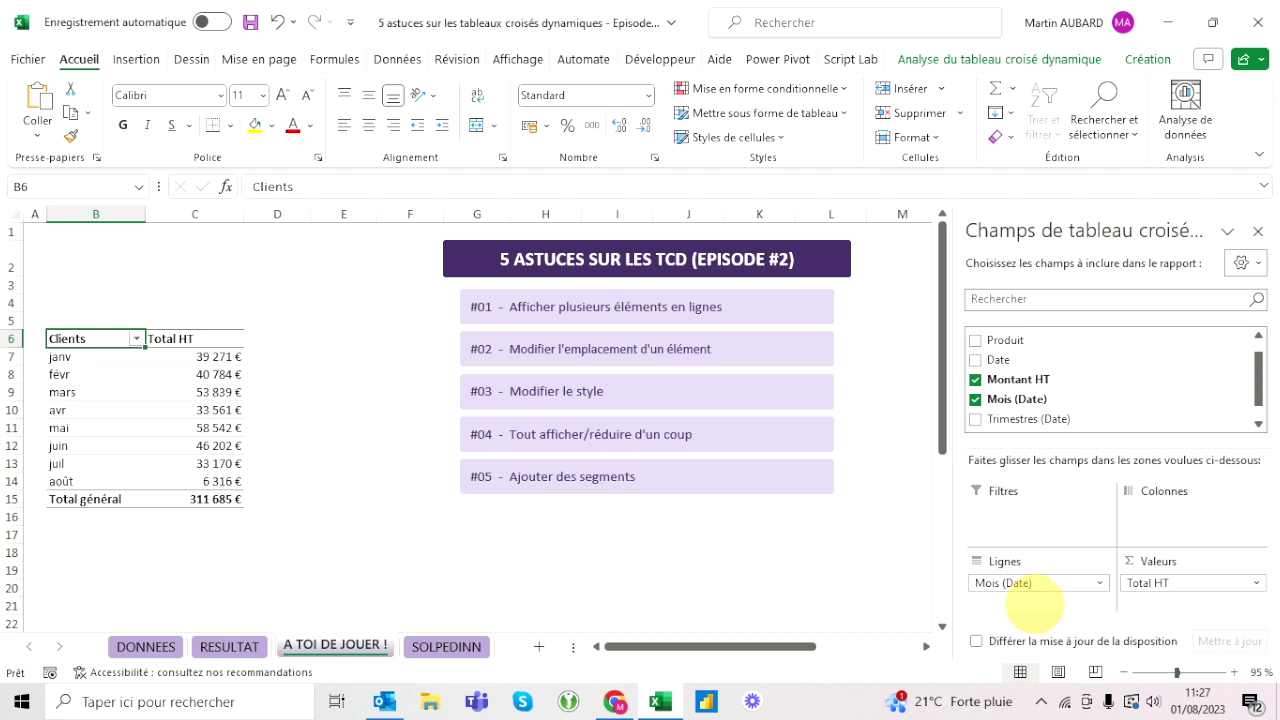
left_click_drag(1030, 583, 1015, 414)
left_click_drag(1005, 336, 1062, 602)
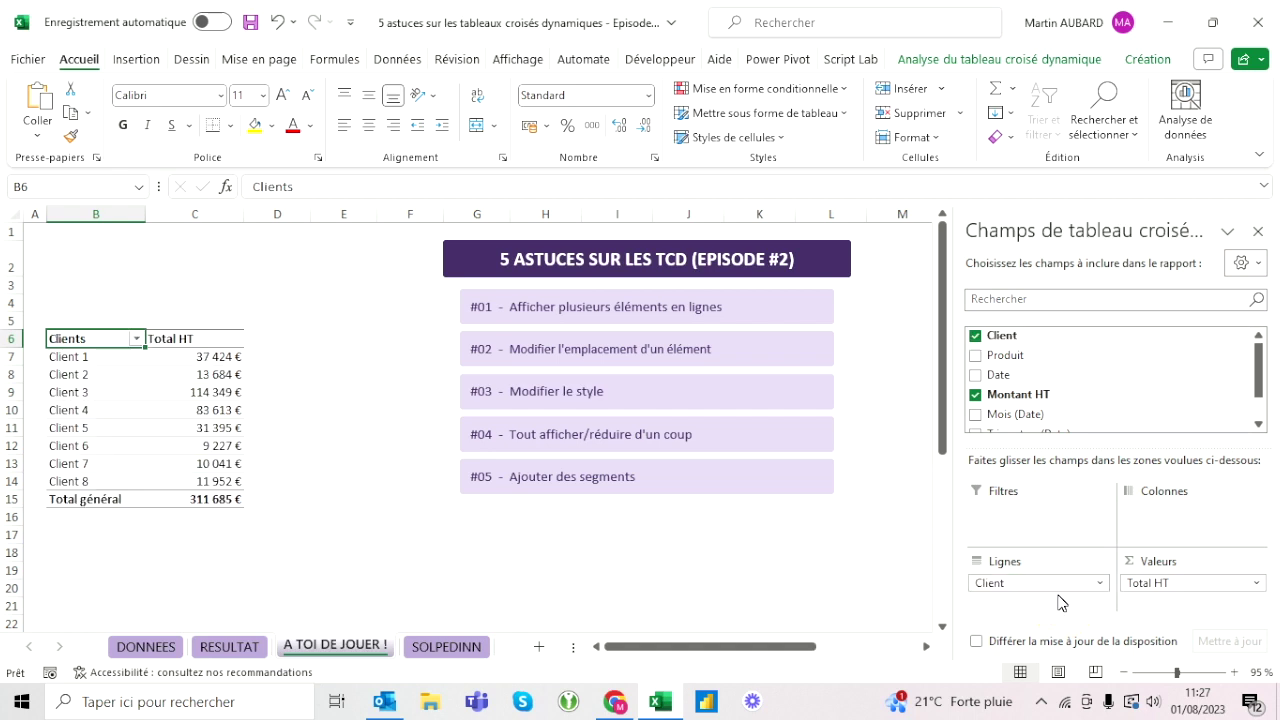
left_click_drag(1000, 355, 1048, 574)
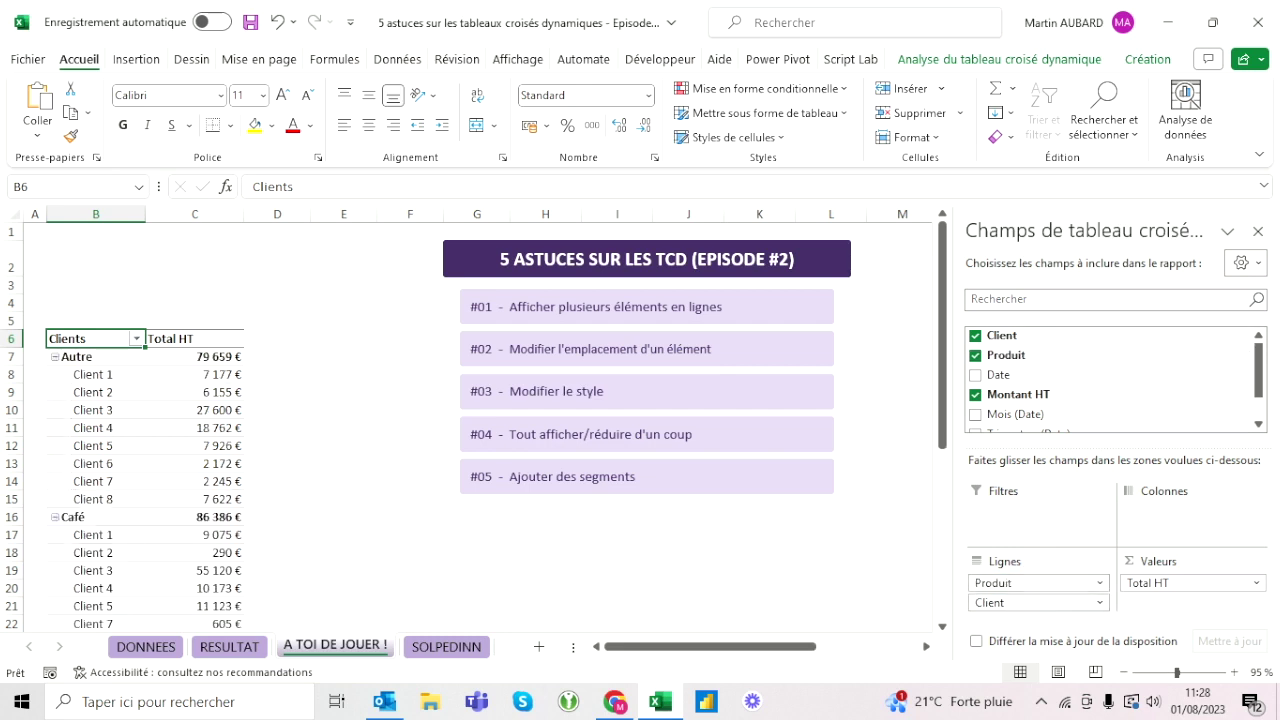
- Collapse and re-expand the Autre, Café and Infusion groups, then put Client above Produit
left_click(55, 357)
left_click(55, 374)
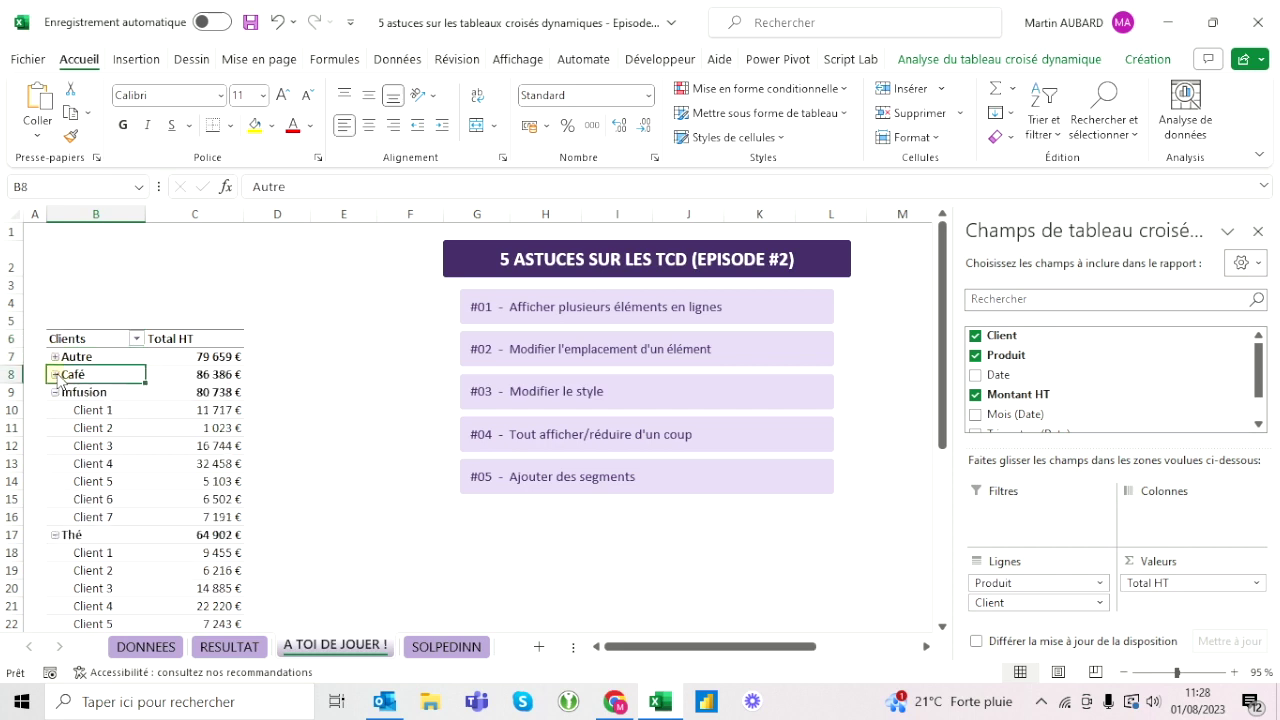
left_click(55, 392)
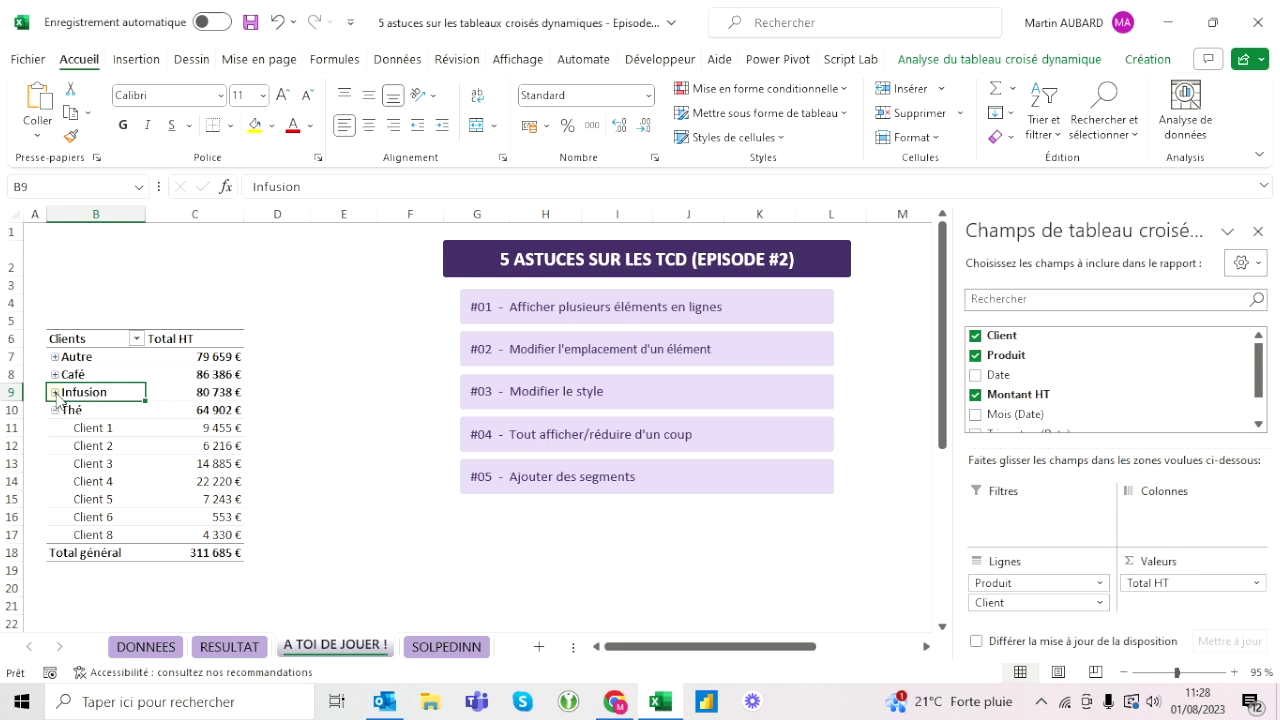
left_click(55, 392)
left_click(55, 374)
left_click(55, 357)
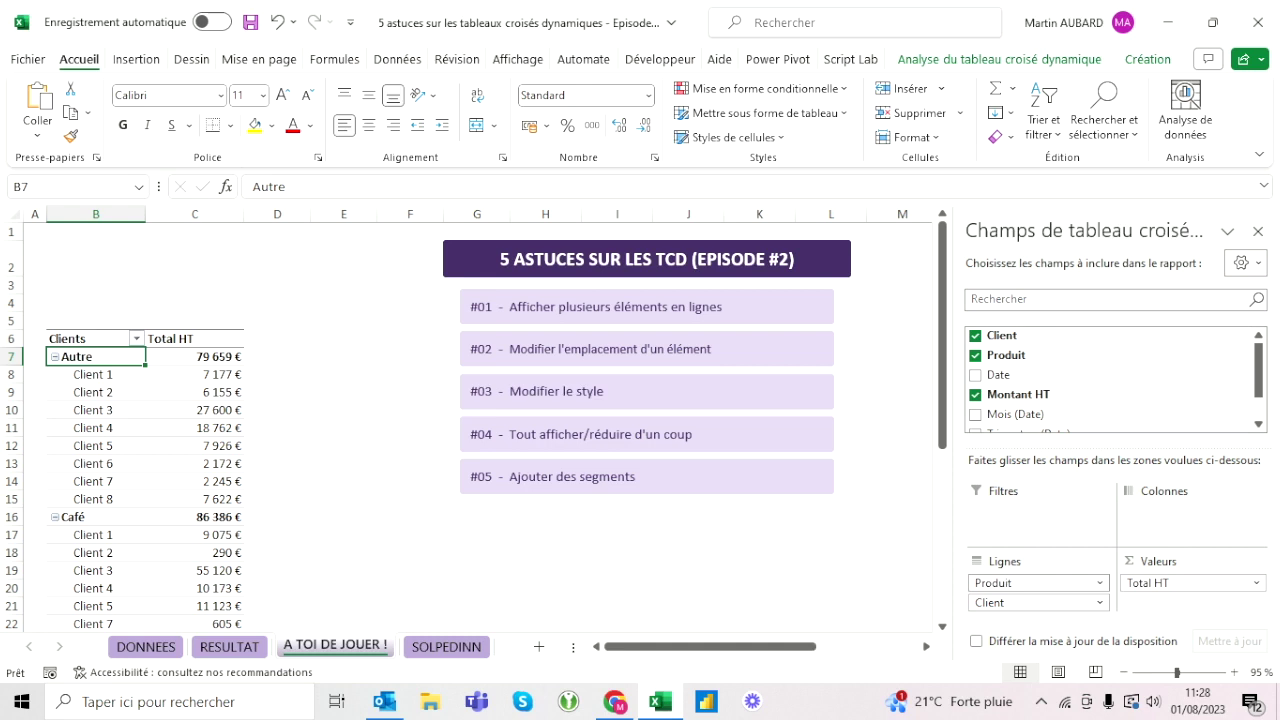
left_click_drag(1035, 582, 1035, 604)
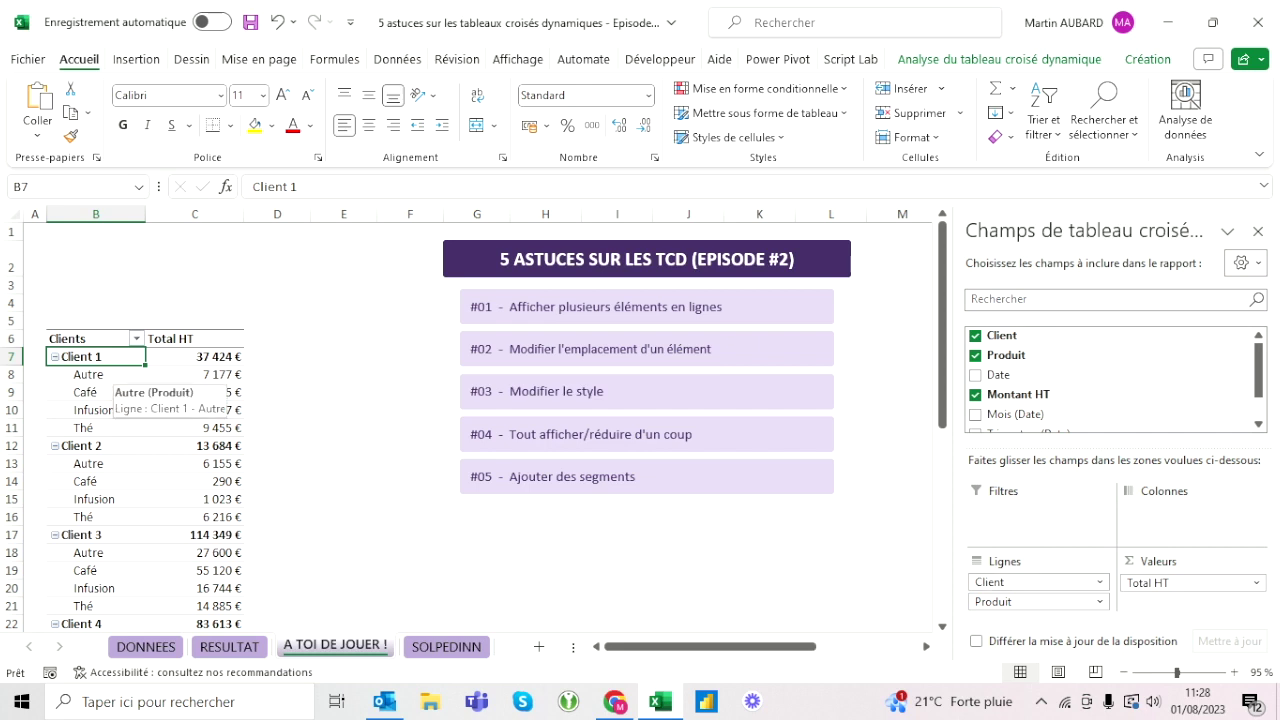
- Select the Autre item under Client 1
left_click(90, 374)
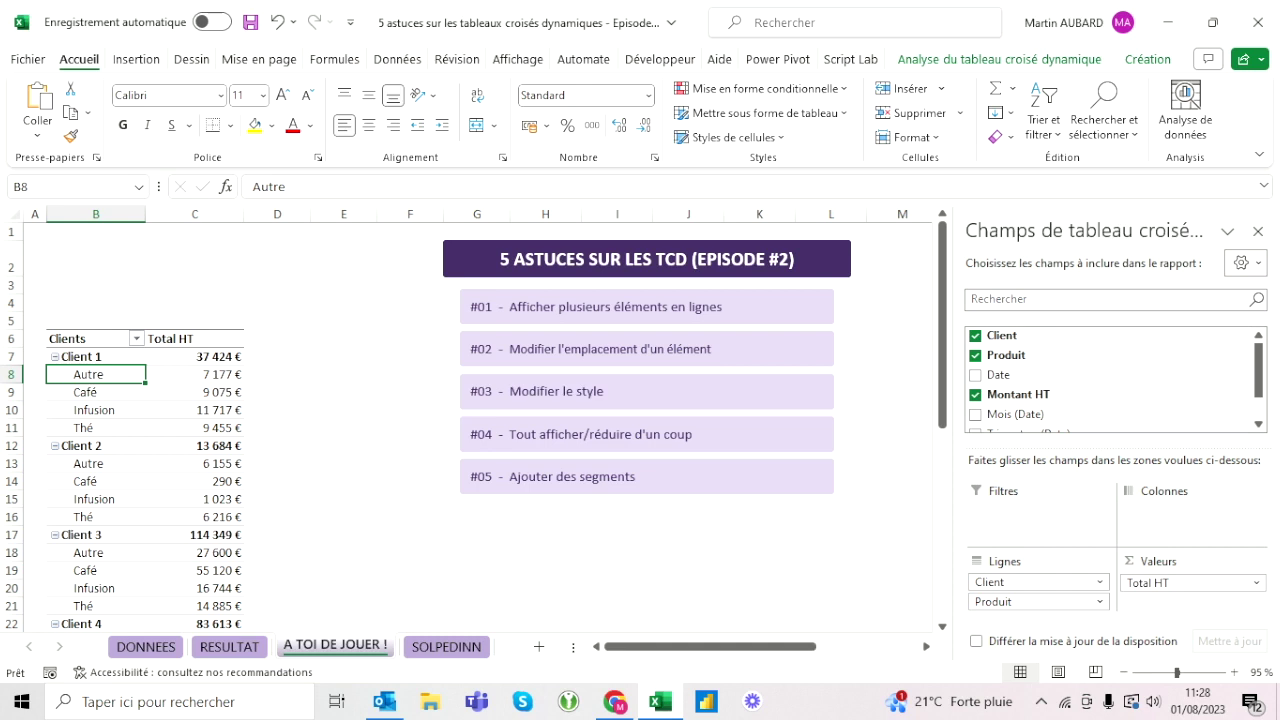
- Move Autre after Thé in every client group, then undo the move
left_click_drag(110, 382, 118, 445)
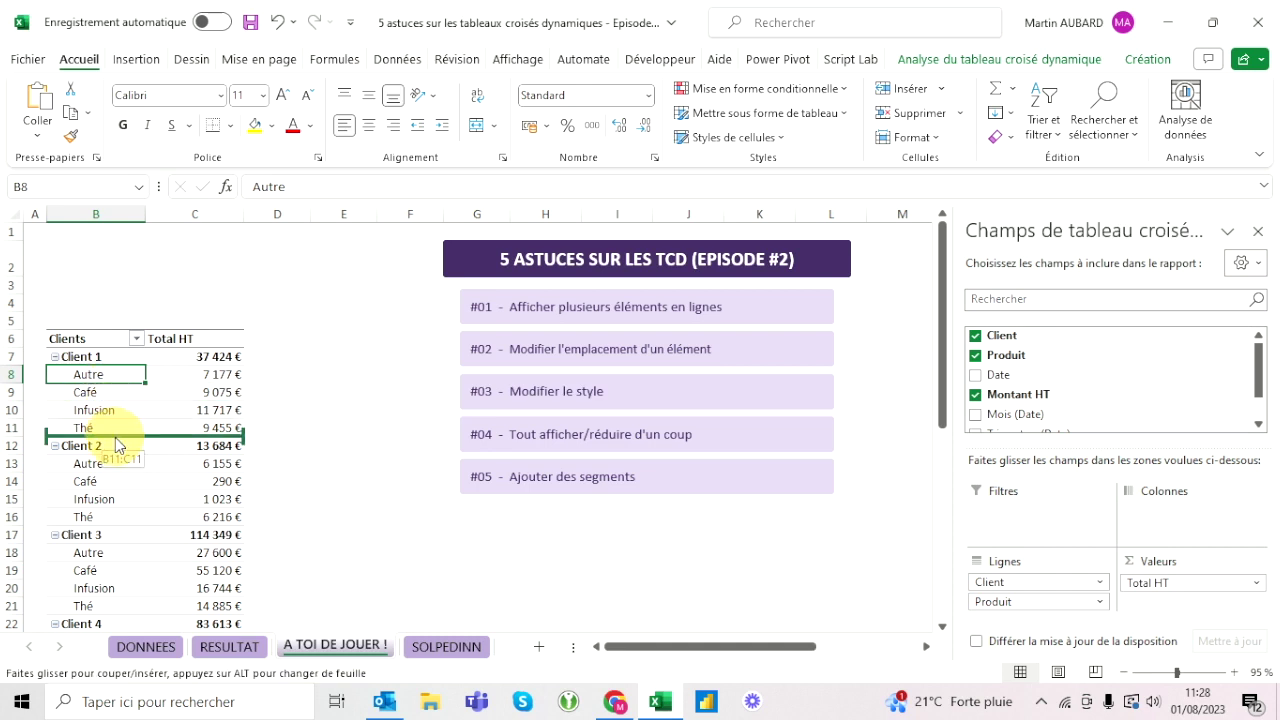
left_click_drag(115, 437, 115, 437)
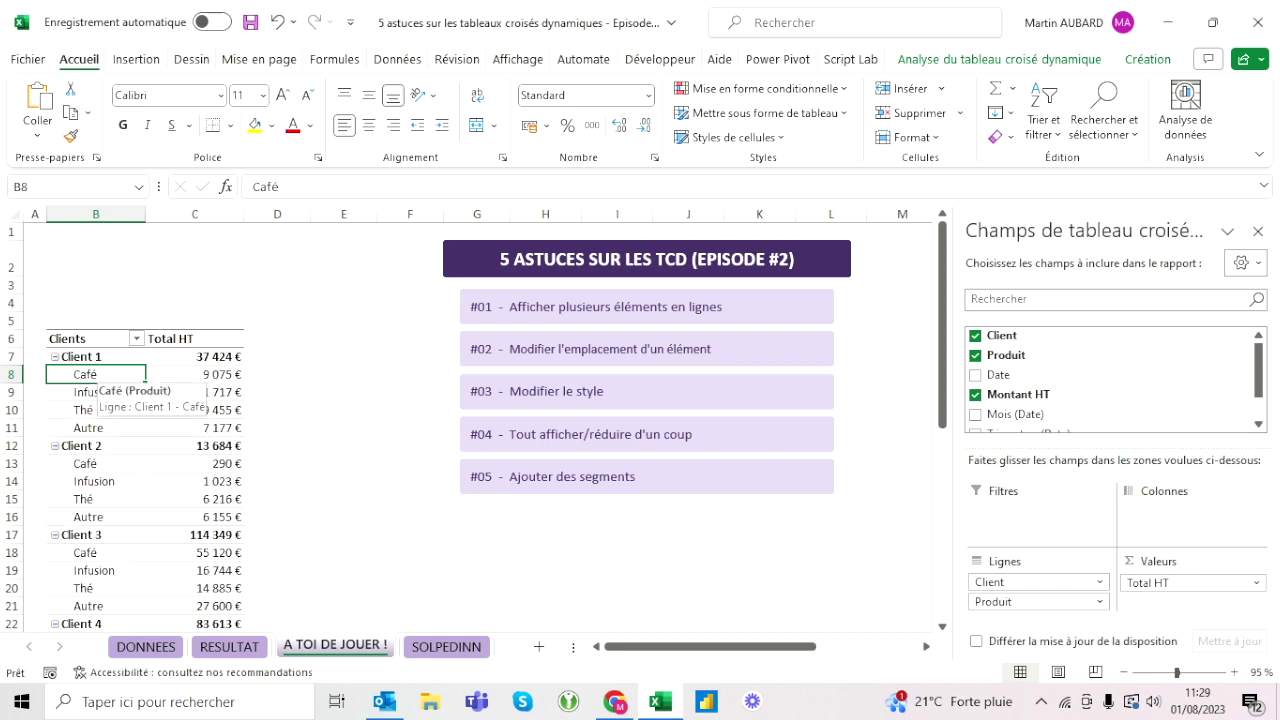
left_click(278, 26)
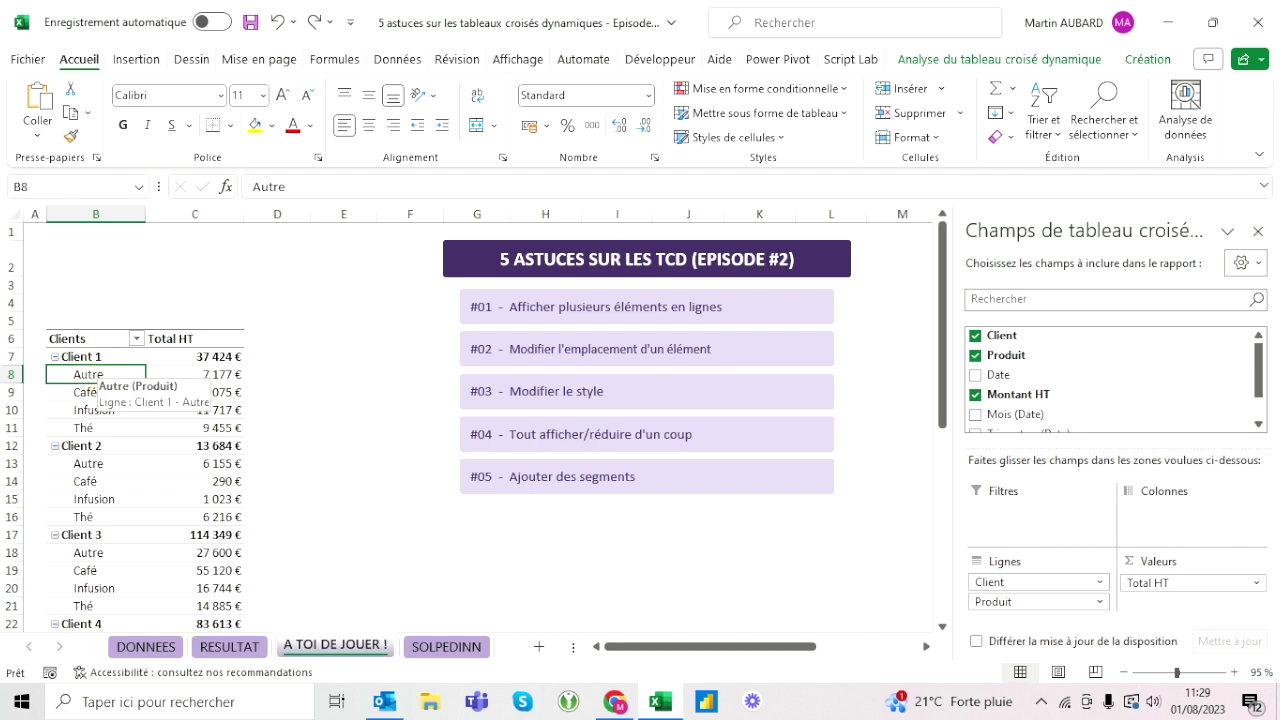
- Move Autre to the end of each client's products and remove Client from the rows
left_click(85, 465)
left_click(88, 552)
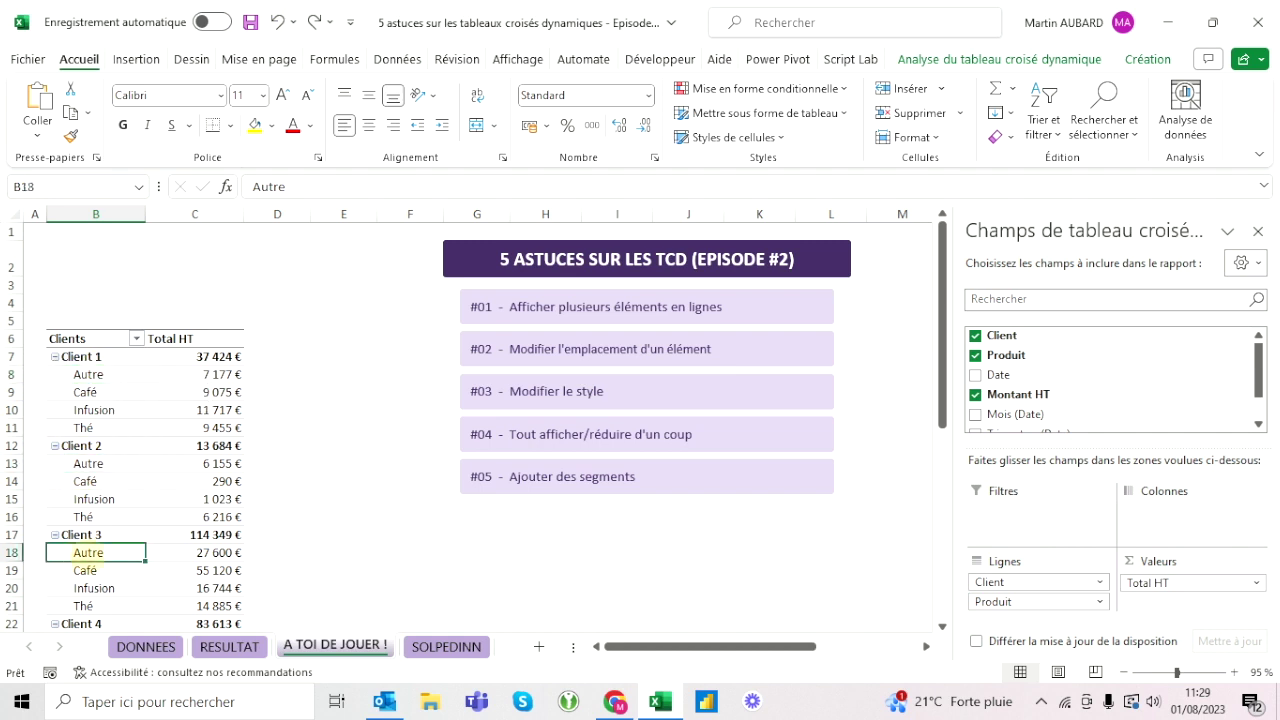
left_click(110, 465)
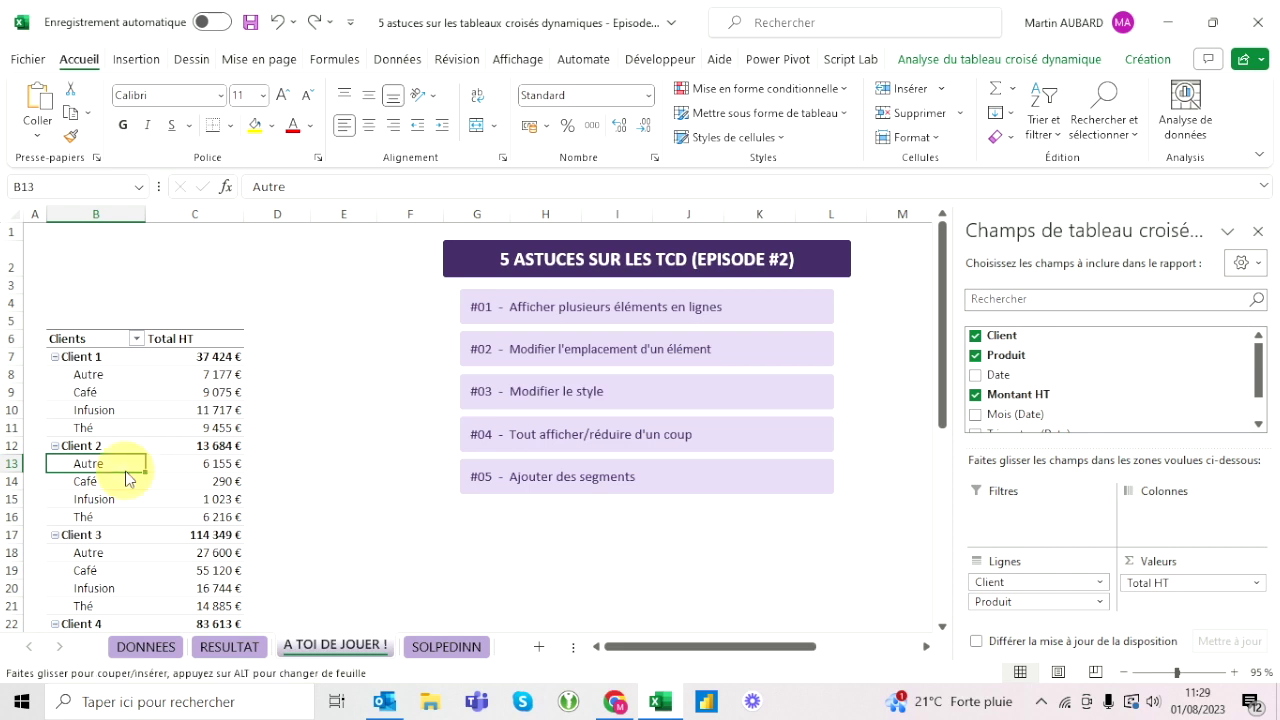
left_click_drag(125, 468, 124, 528)
left_click(95, 499)
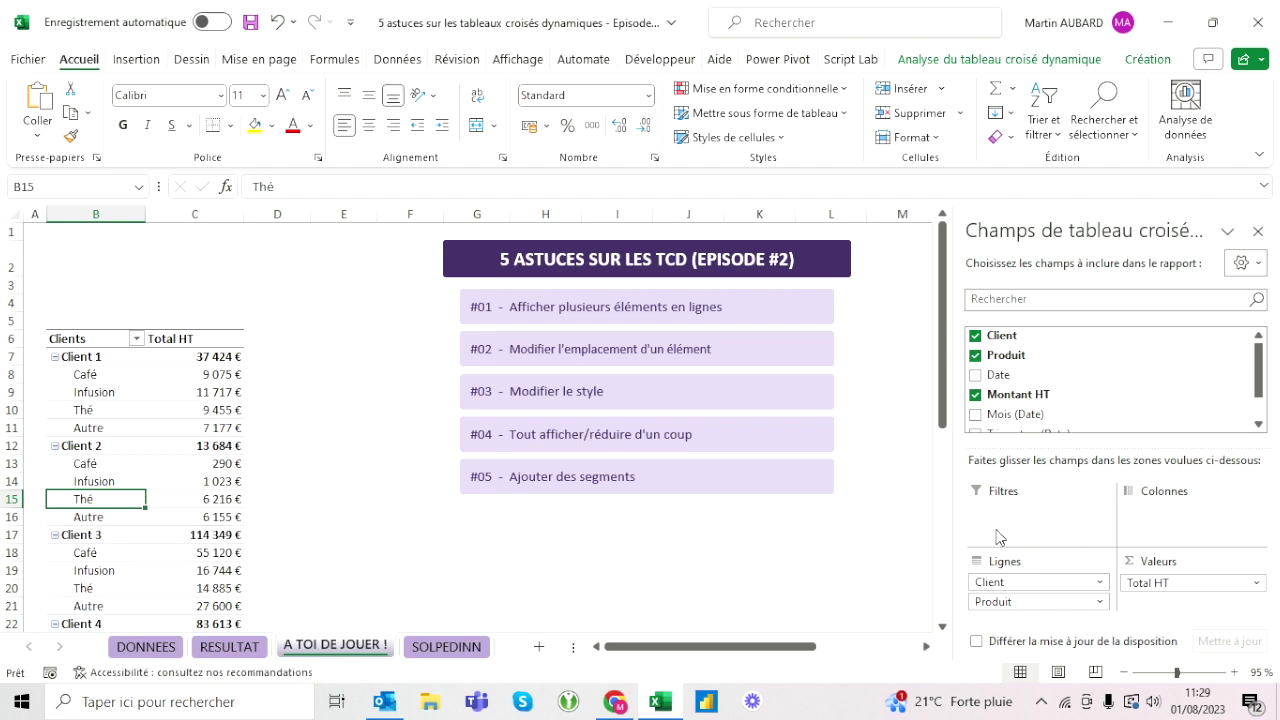
left_click_drag(1010, 582, 1020, 380)
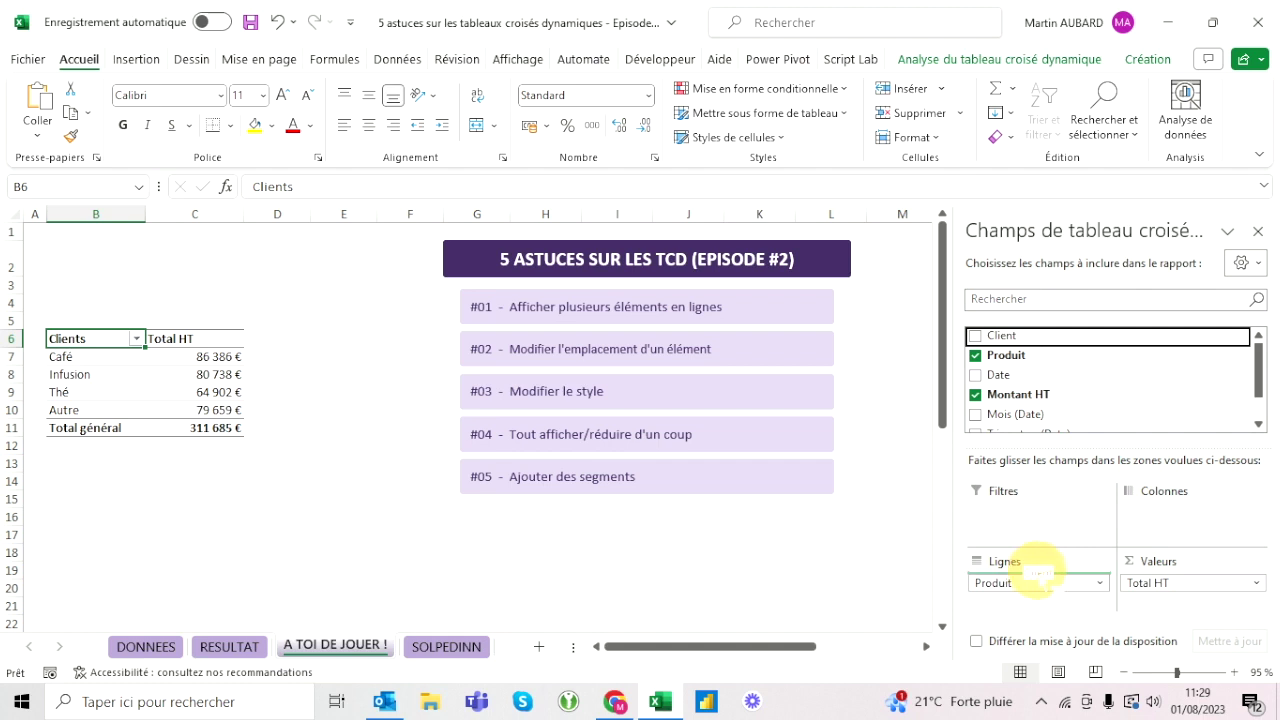
left_click_drag(1036, 596, 1038, 582)
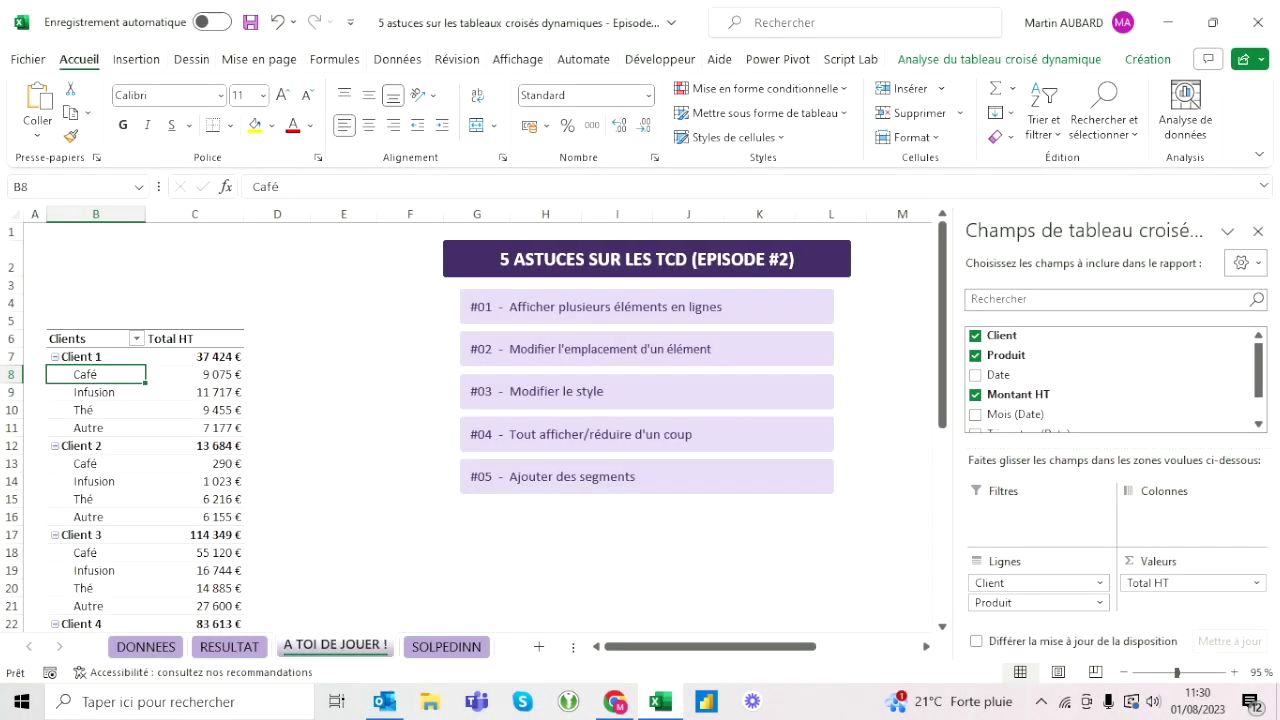
- Apply the Lavande clair 10 pivot style, then select the Client 1 row and its Autre item
left_click(1142, 62)
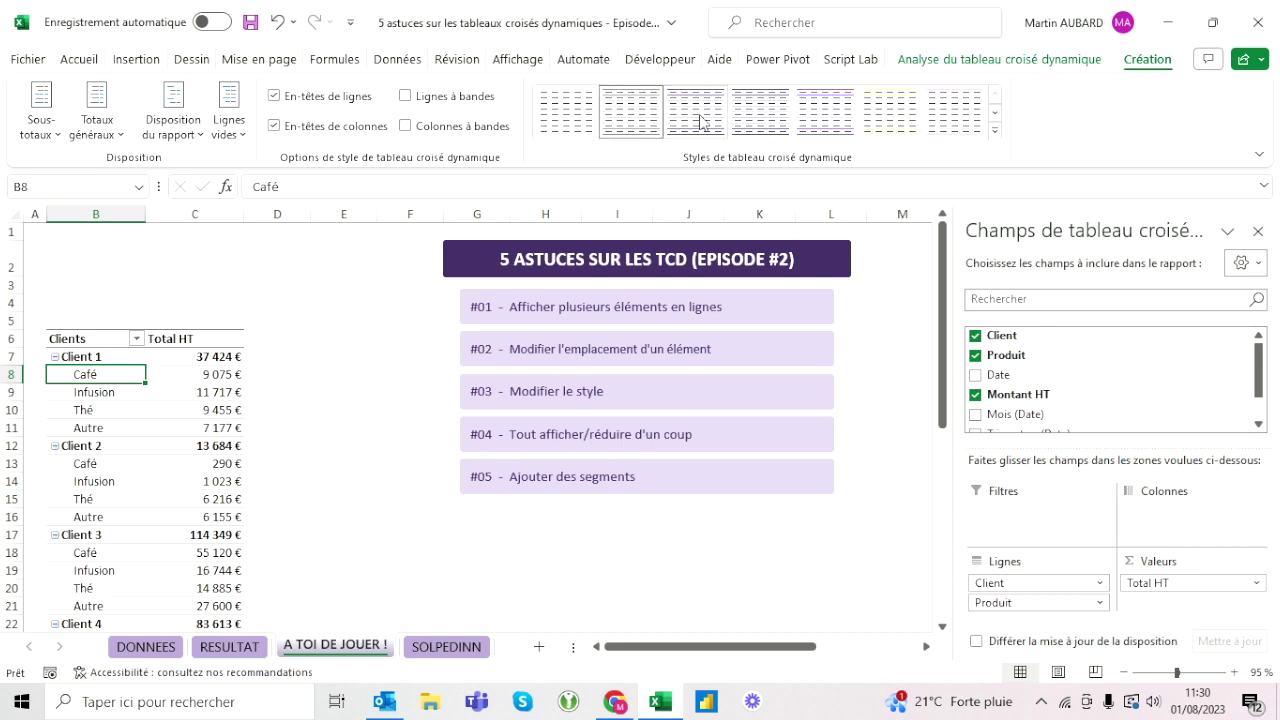
left_click(994, 138)
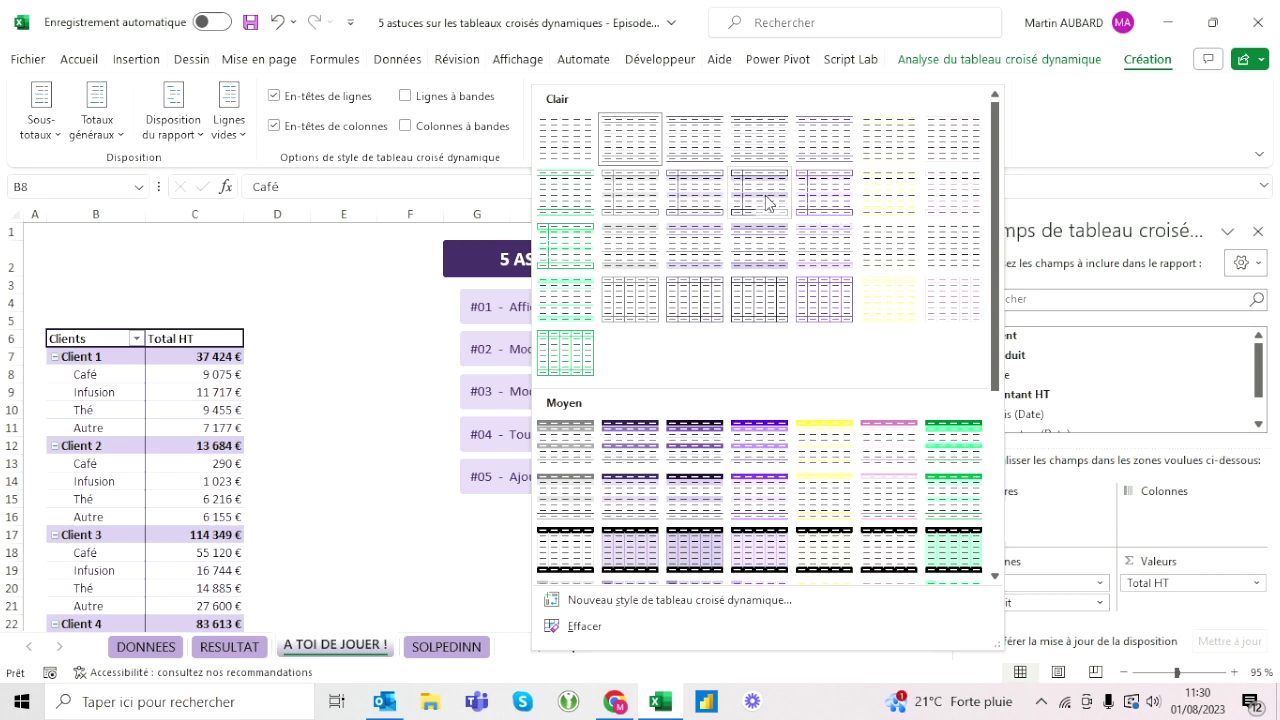
left_click(767, 201)
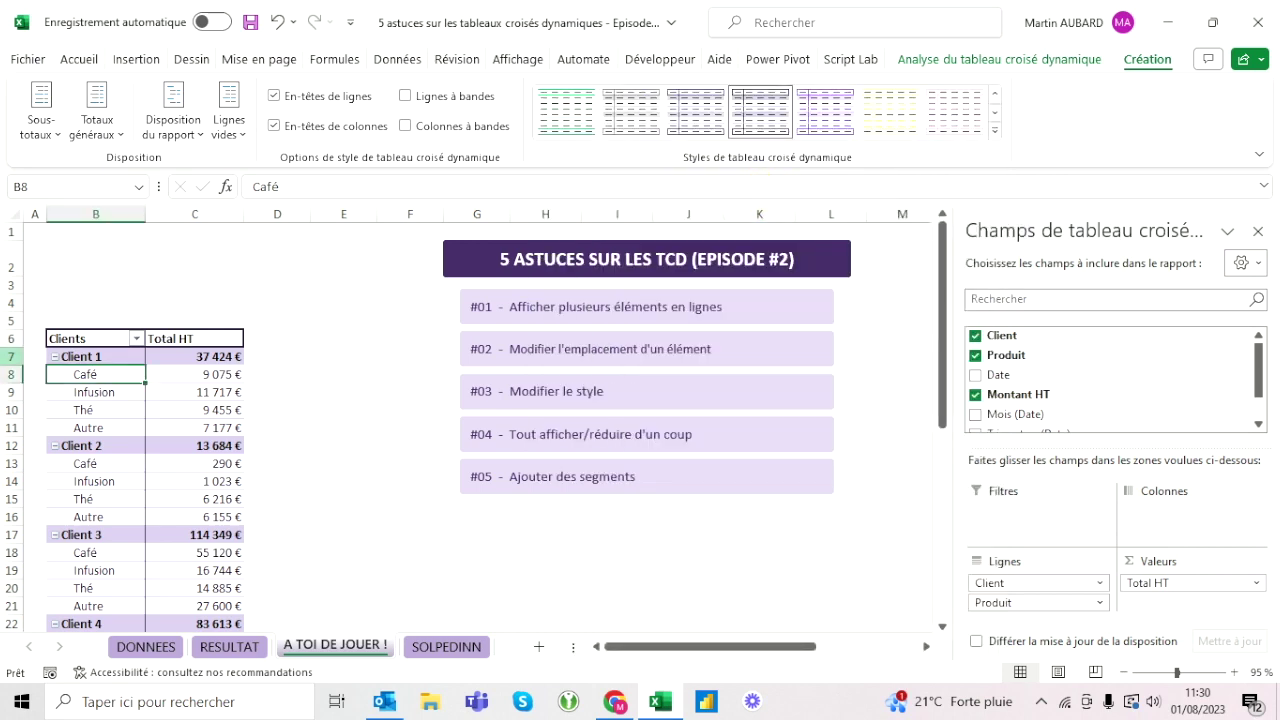
left_click(12, 356)
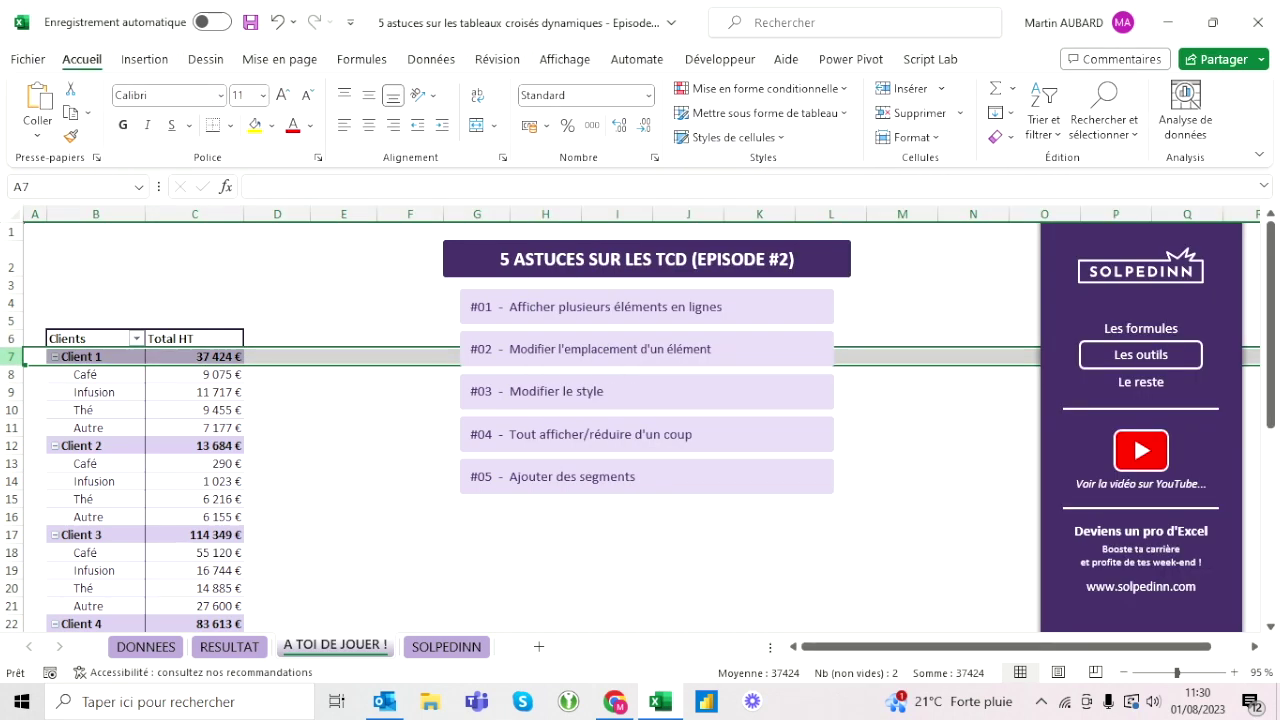
left_click(95, 427)
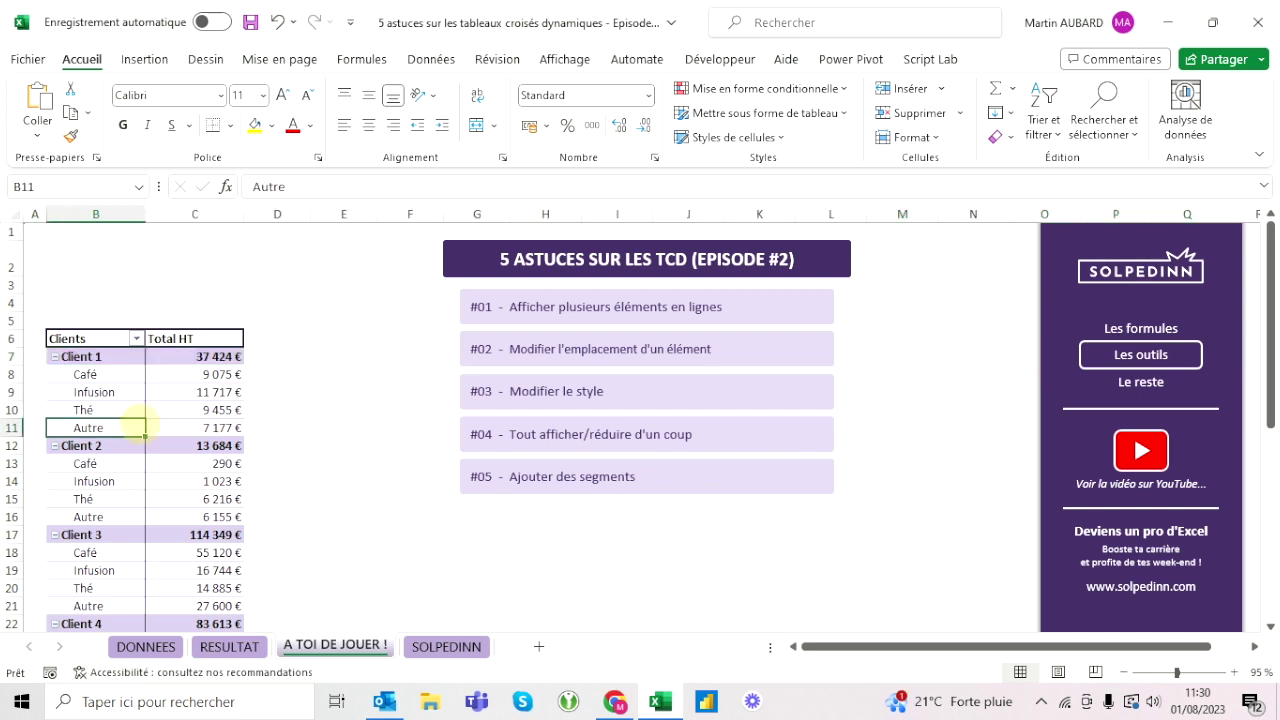
left_click(55, 356)
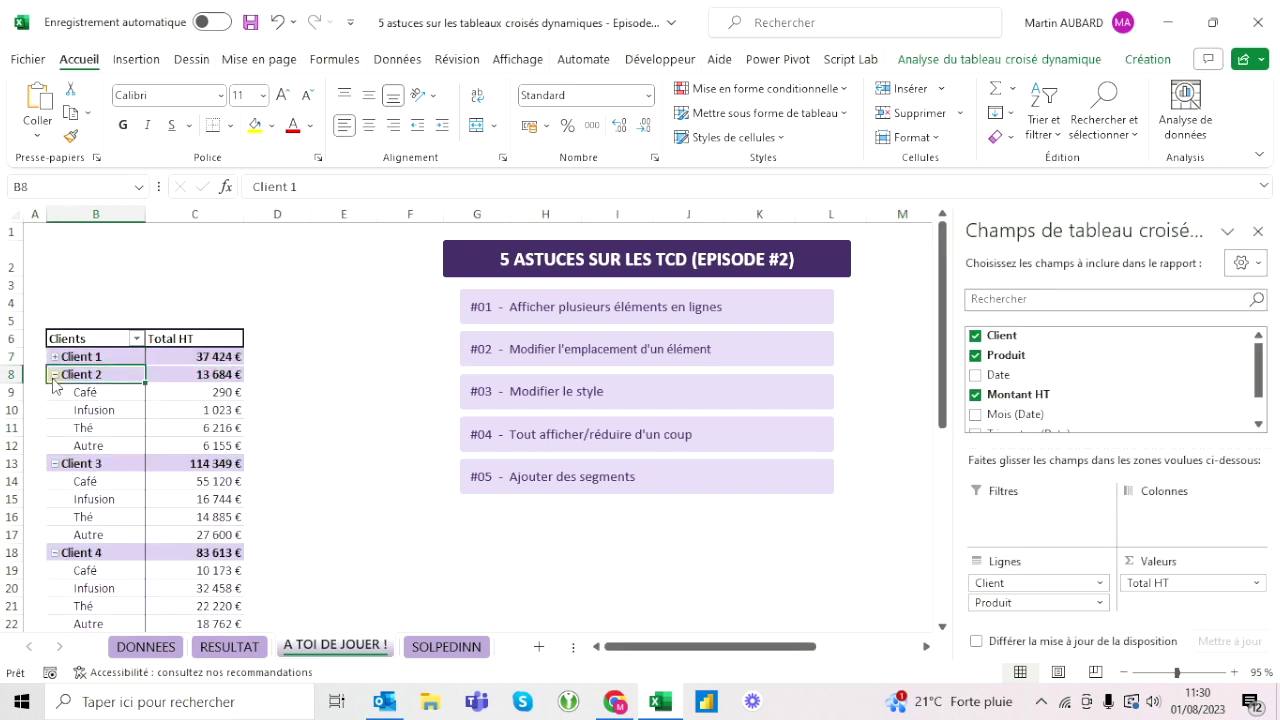
left_click(55, 374)
left_click(55, 392)
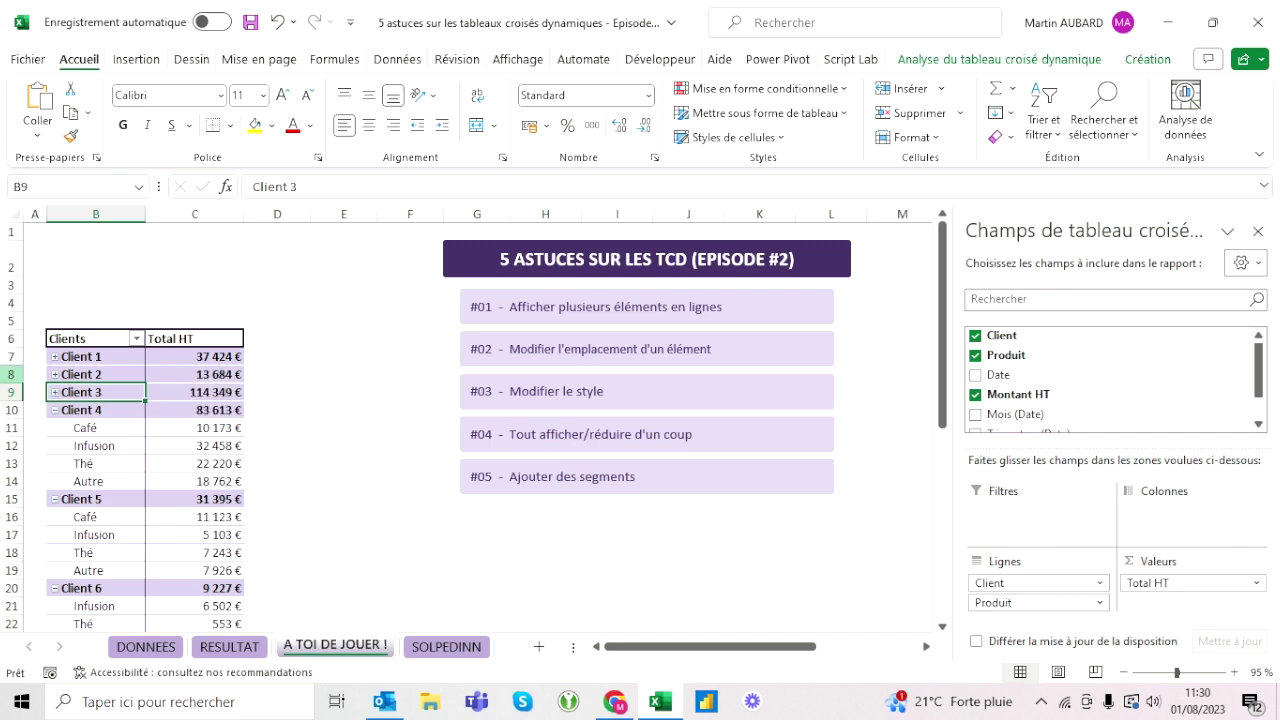
left_click(200, 428)
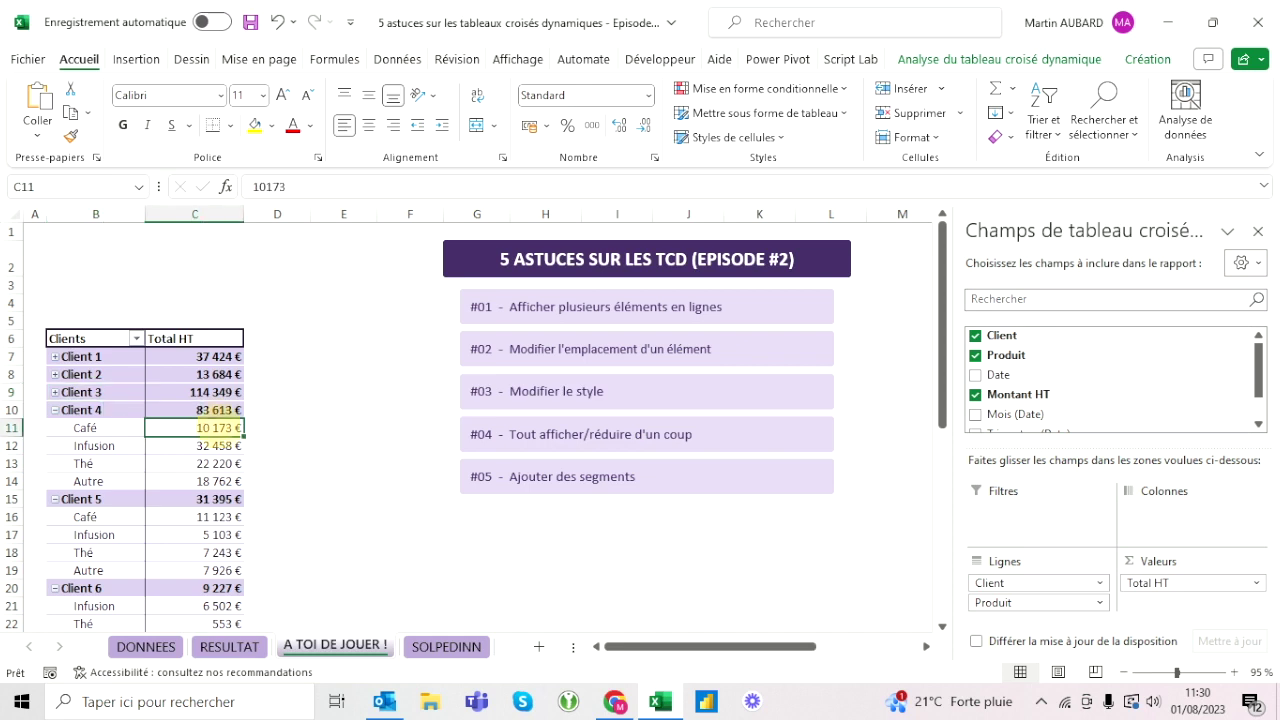
left_click(200, 410)
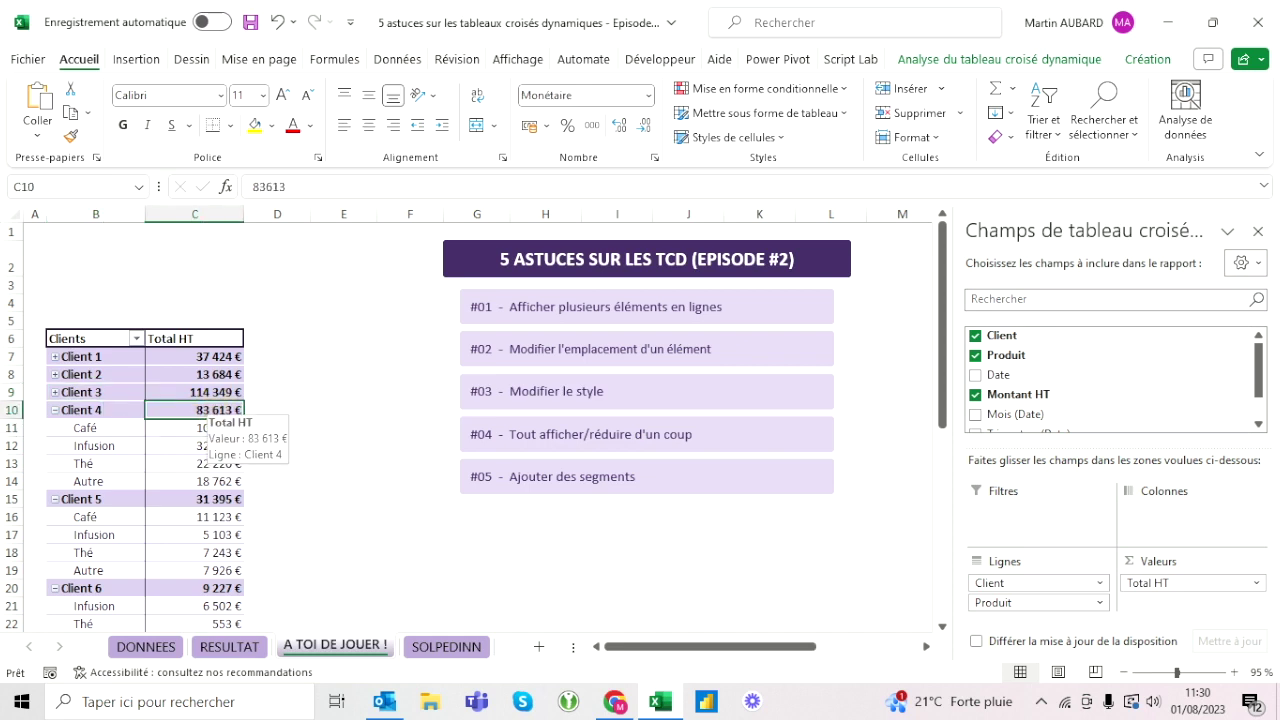
left_click_drag(200, 428, 197, 481)
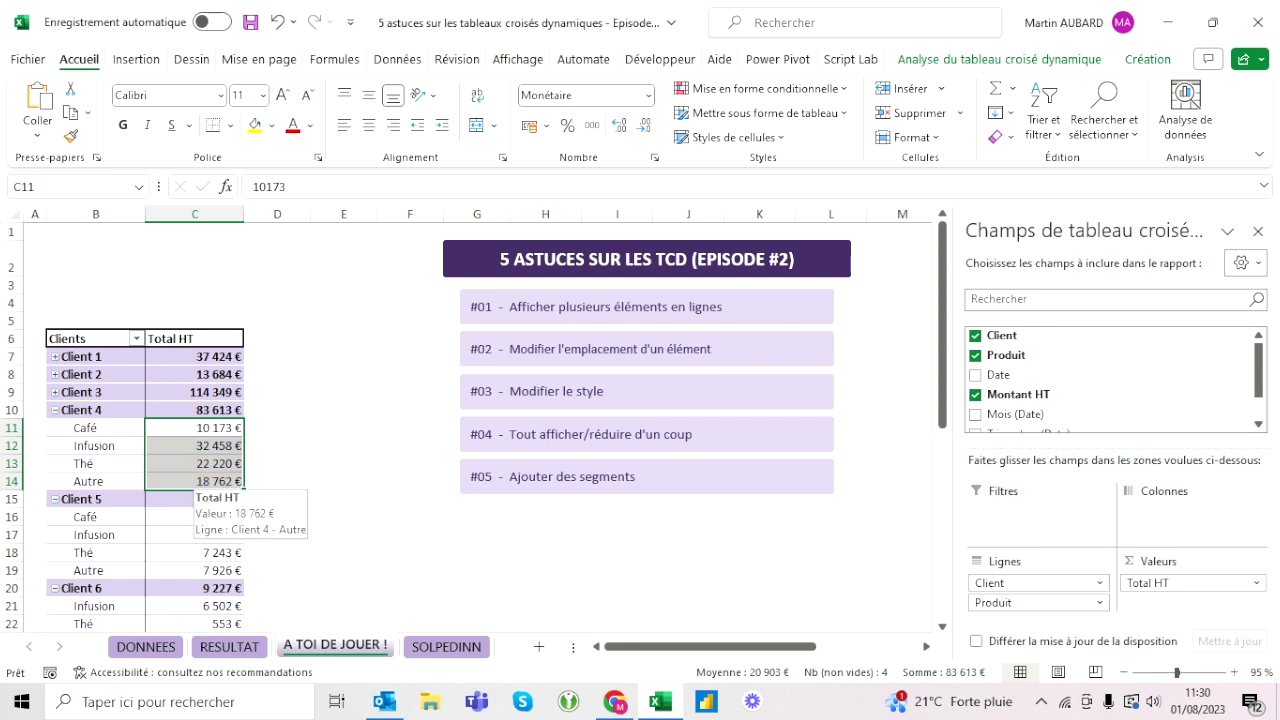
- Apply the boxed light Clair pivot table style, then collapse Client 4's product rows
left_click(1147, 59)
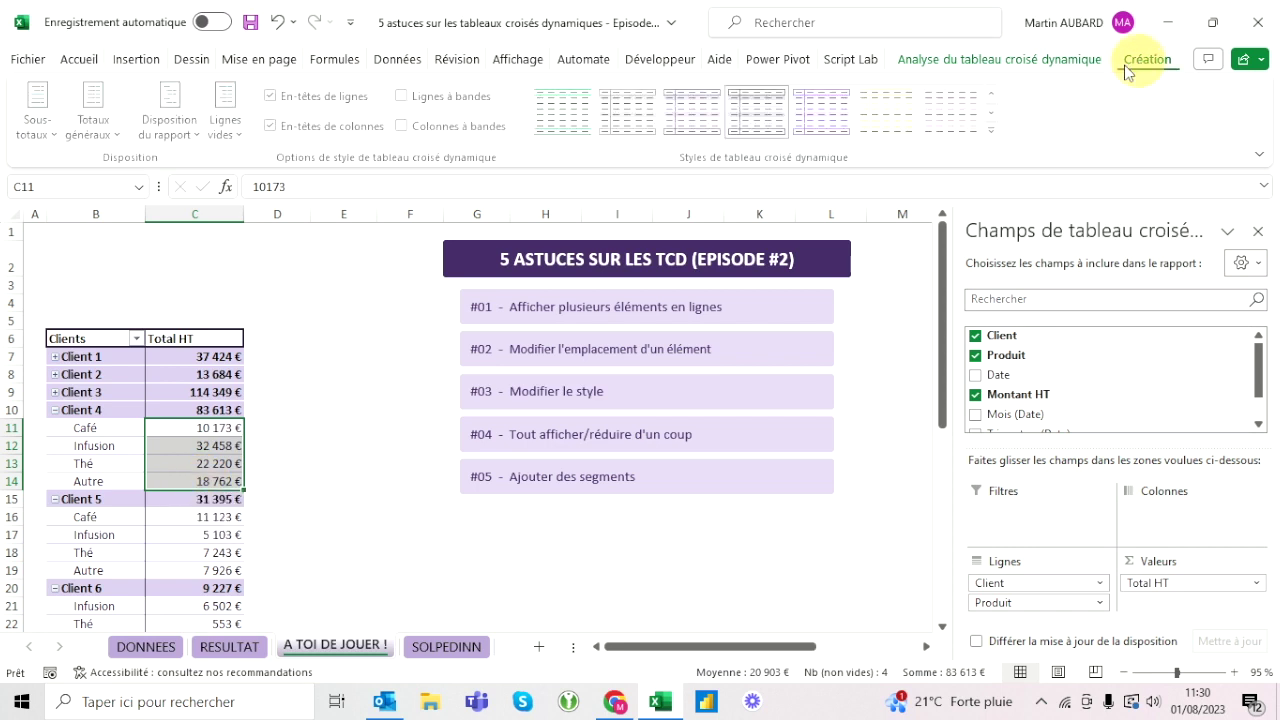
left_click(995, 128)
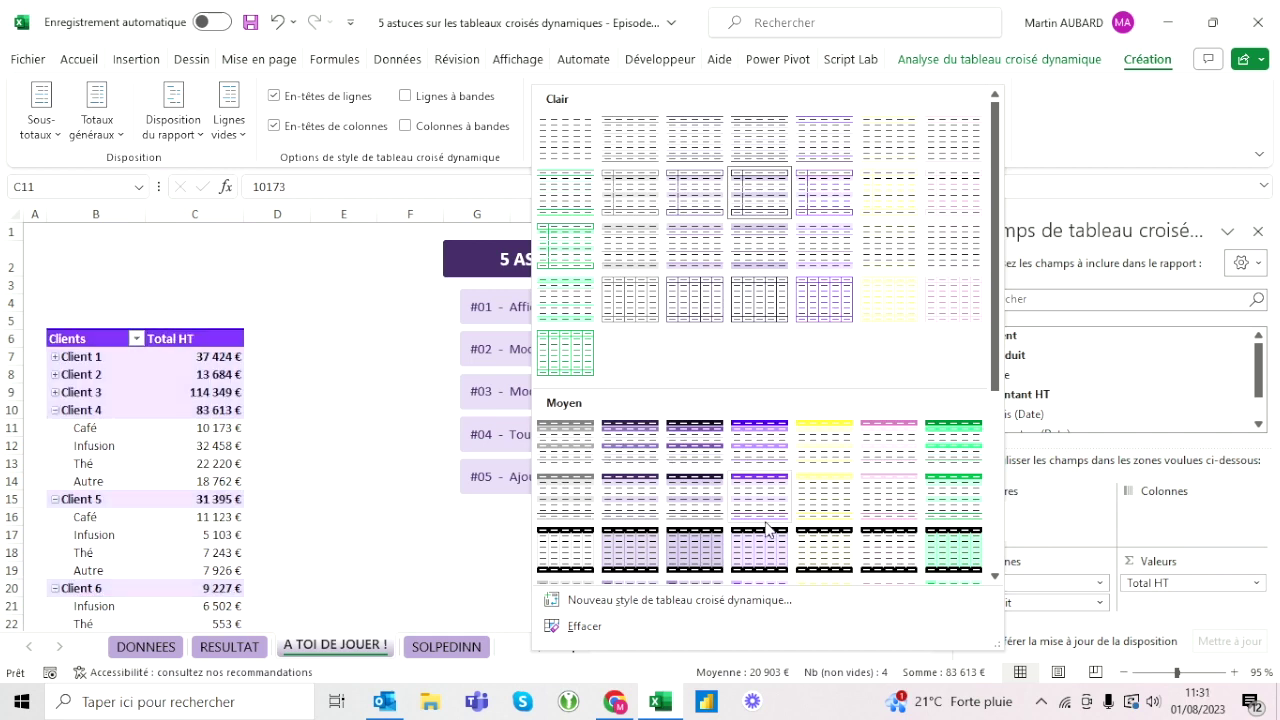
scroll(740, 490, "down", 3)
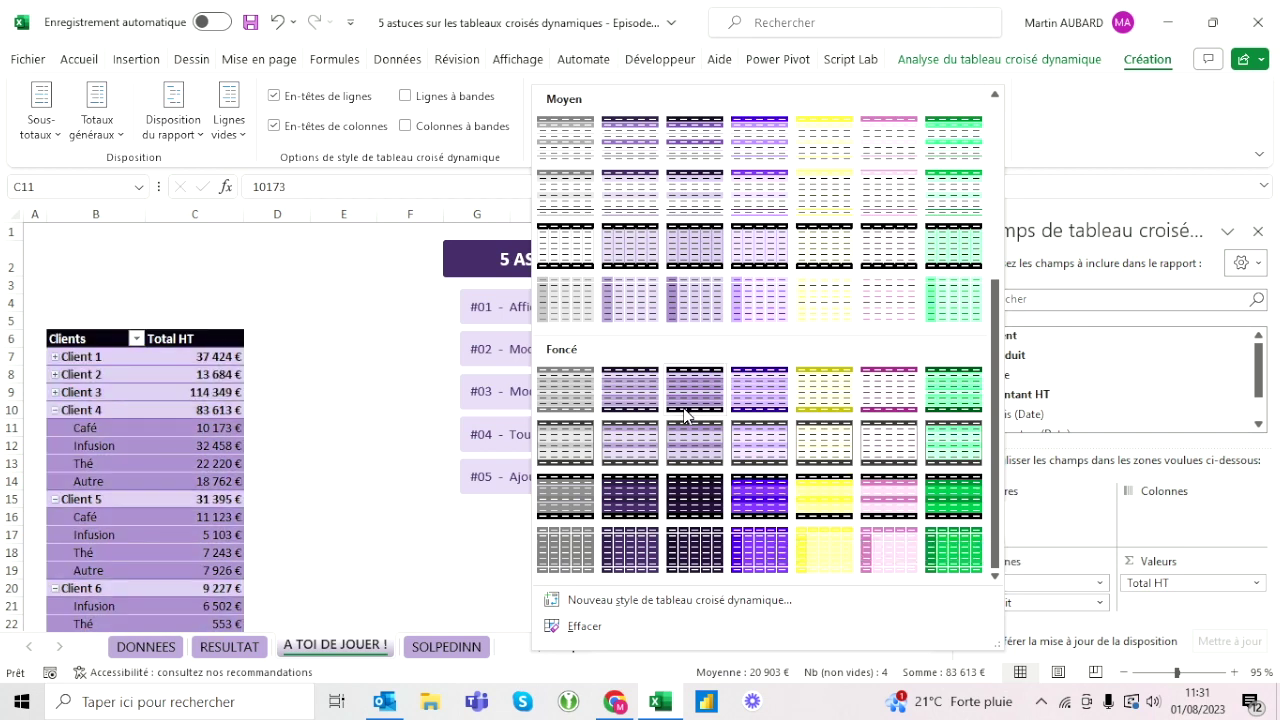
scroll(685, 415, "up", 3)
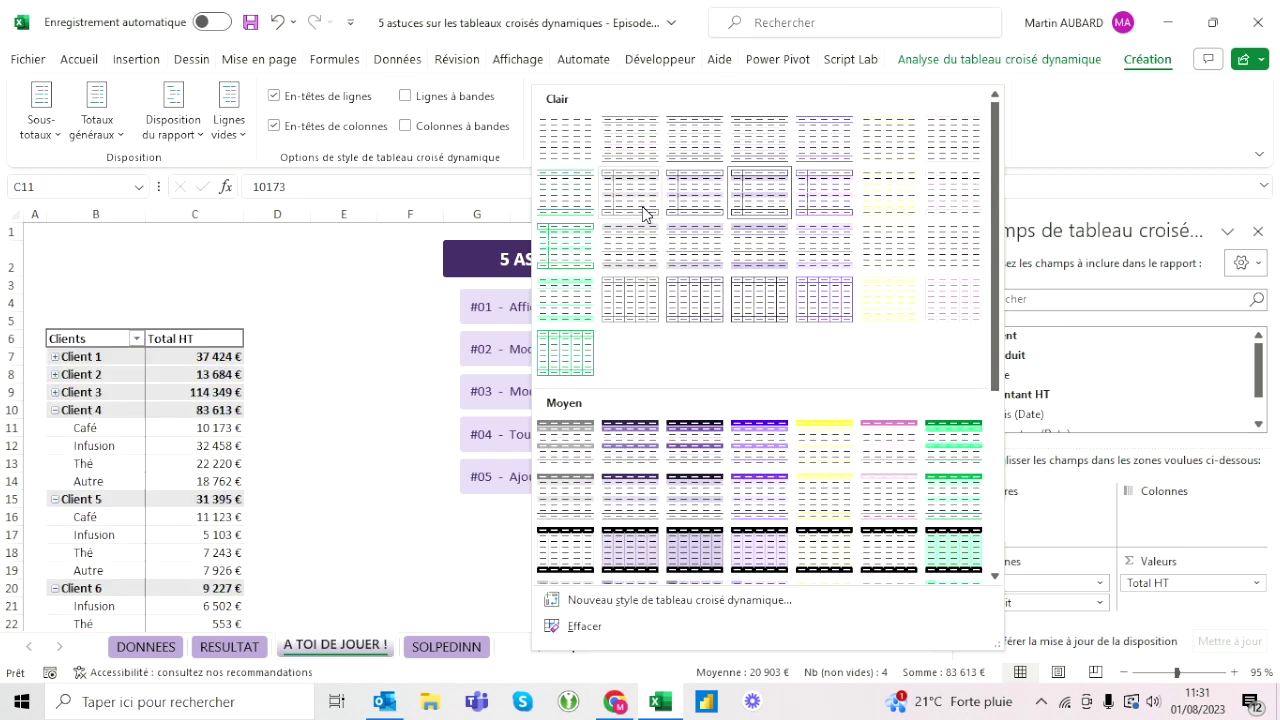
left_click(768, 193)
left_click(194, 410)
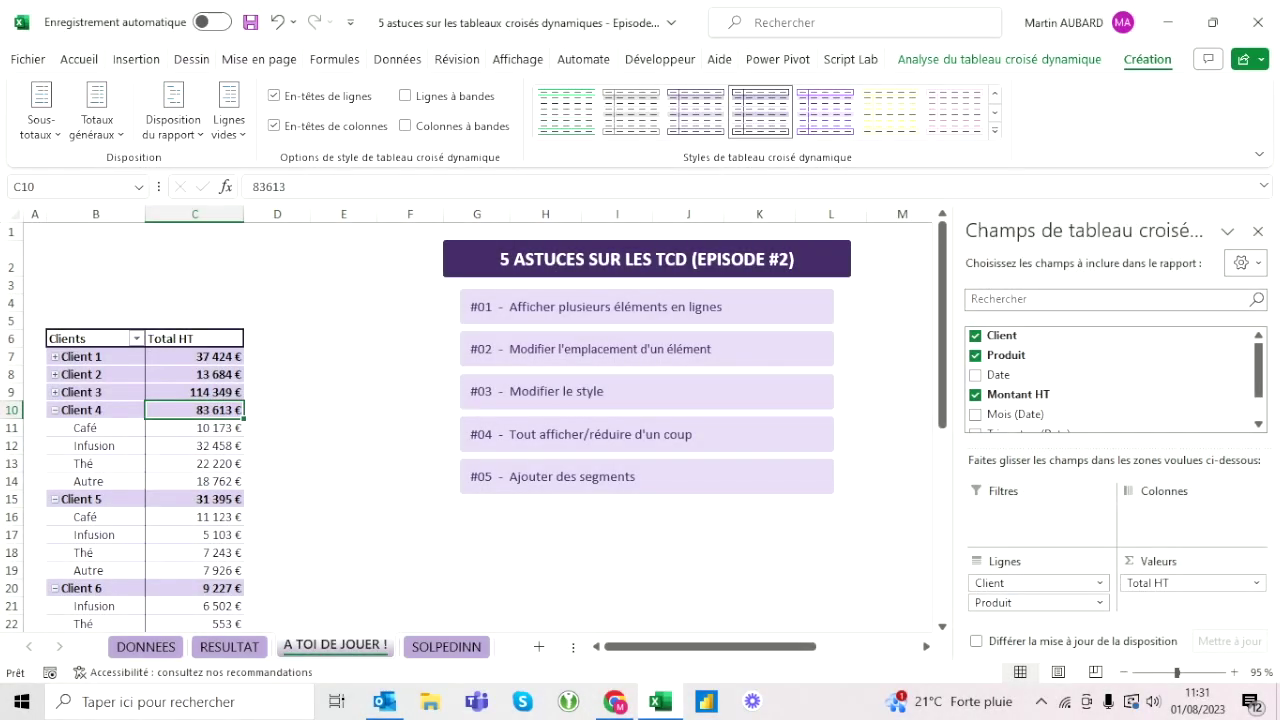
left_click(55, 410)
- Re-expand the Client 4 and Client 3 product rows and select the Client 1 label
left_click(55, 410)
left_click(55, 392)
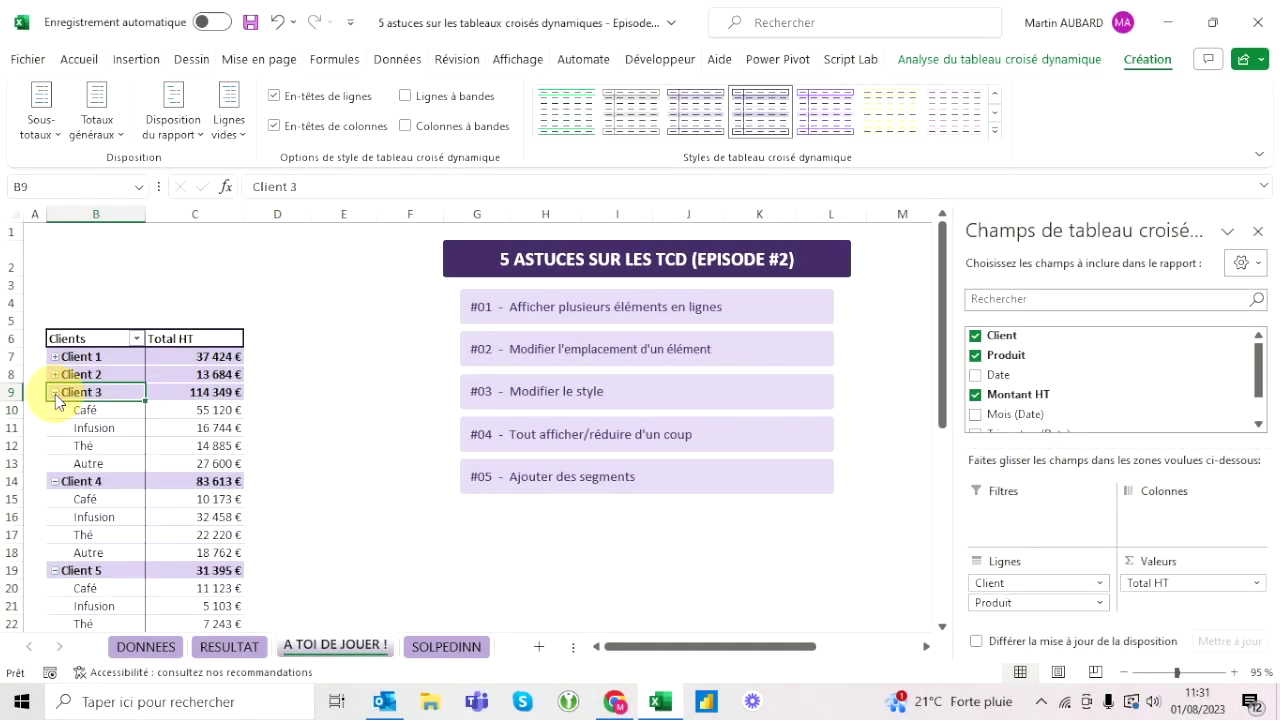
left_click(80, 358)
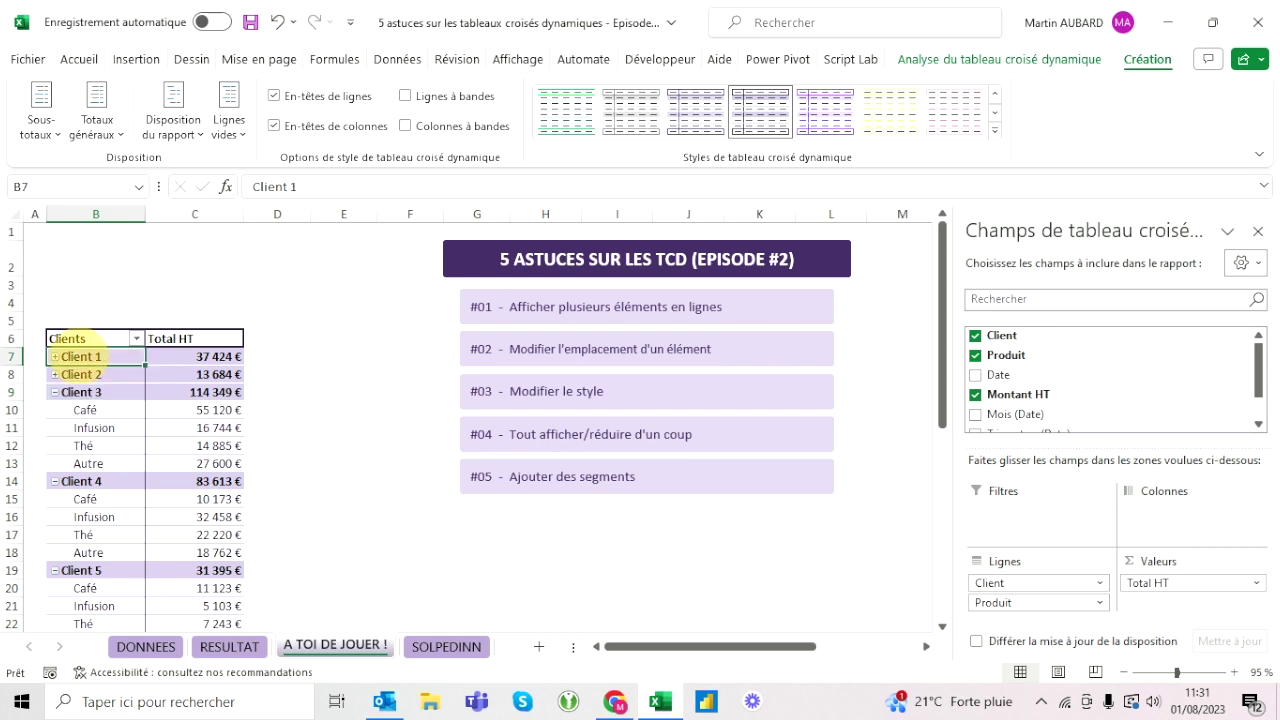
- Collapse the entire Client field, expand it all, then collapse it all again
right_click(80, 362)
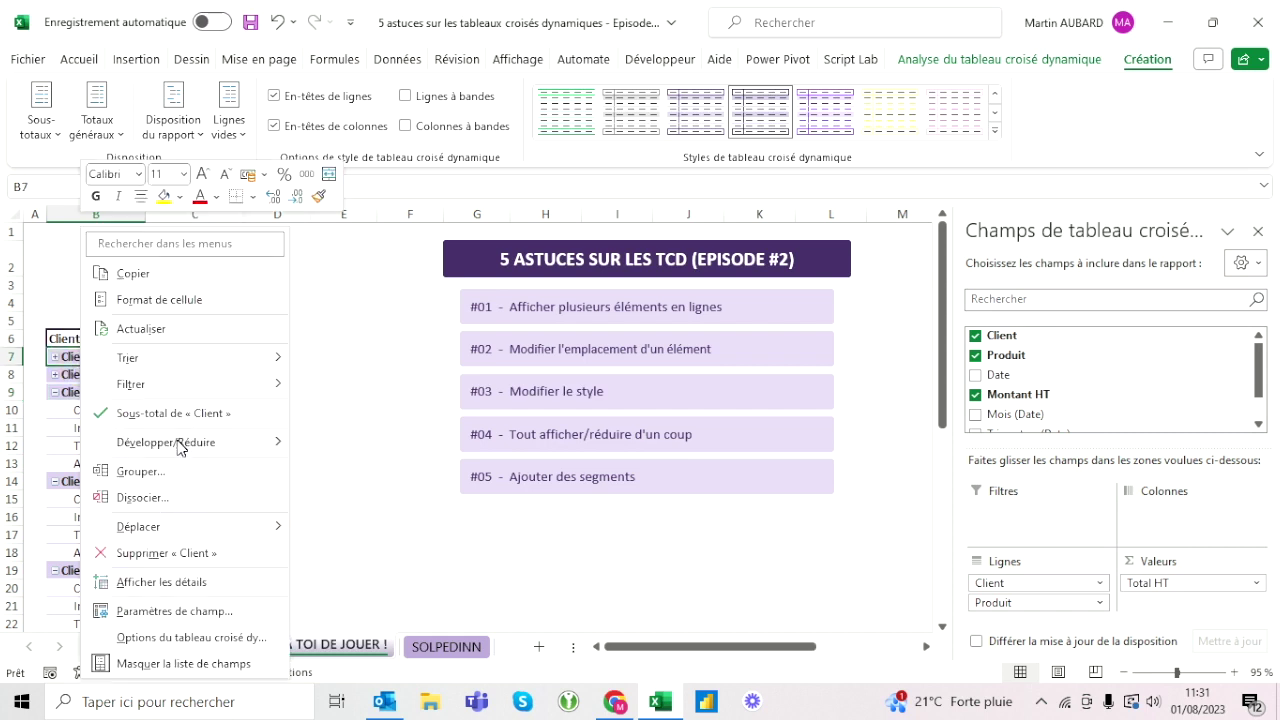
mouse_move(166, 442)
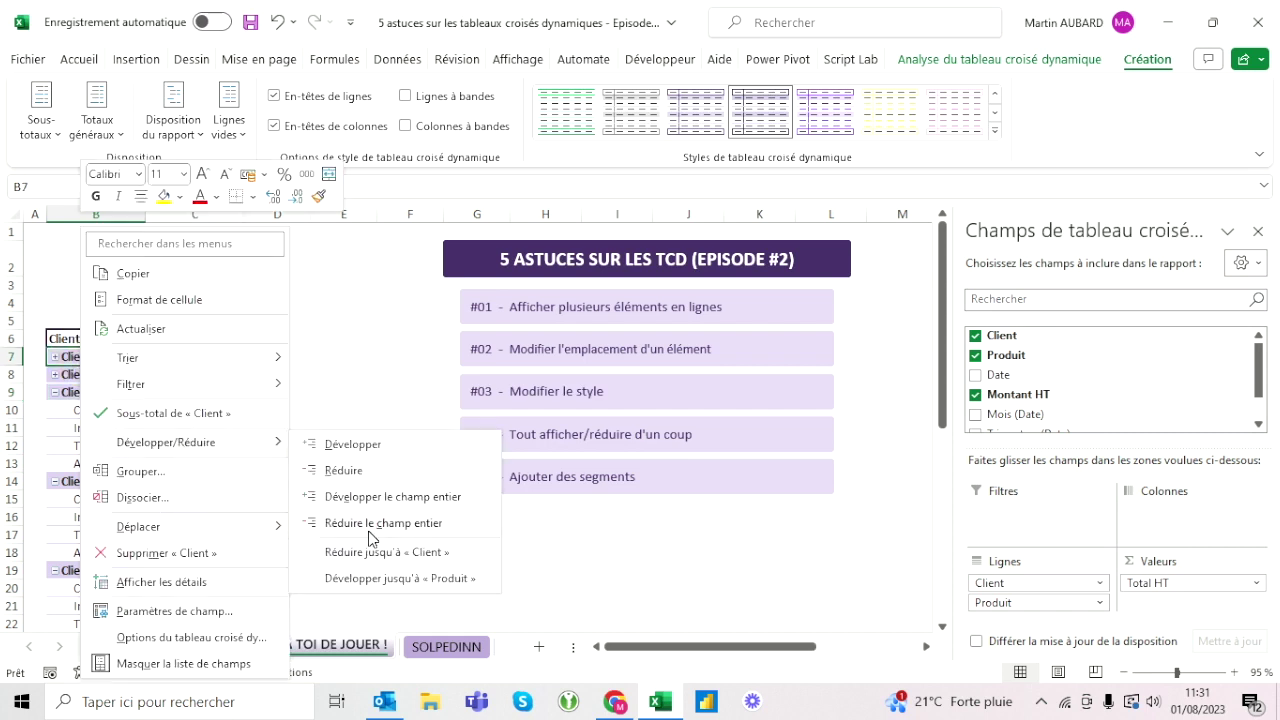
left_click(370, 525)
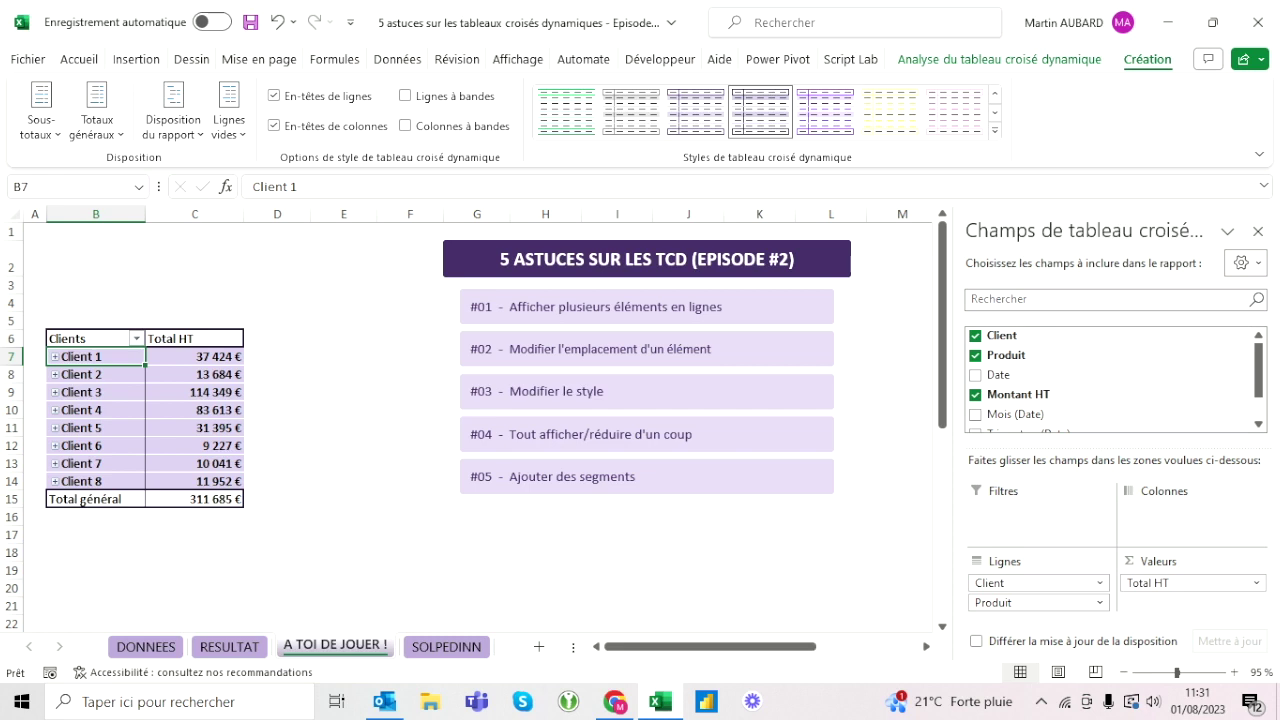
right_click(100, 357)
mouse_move(186, 442)
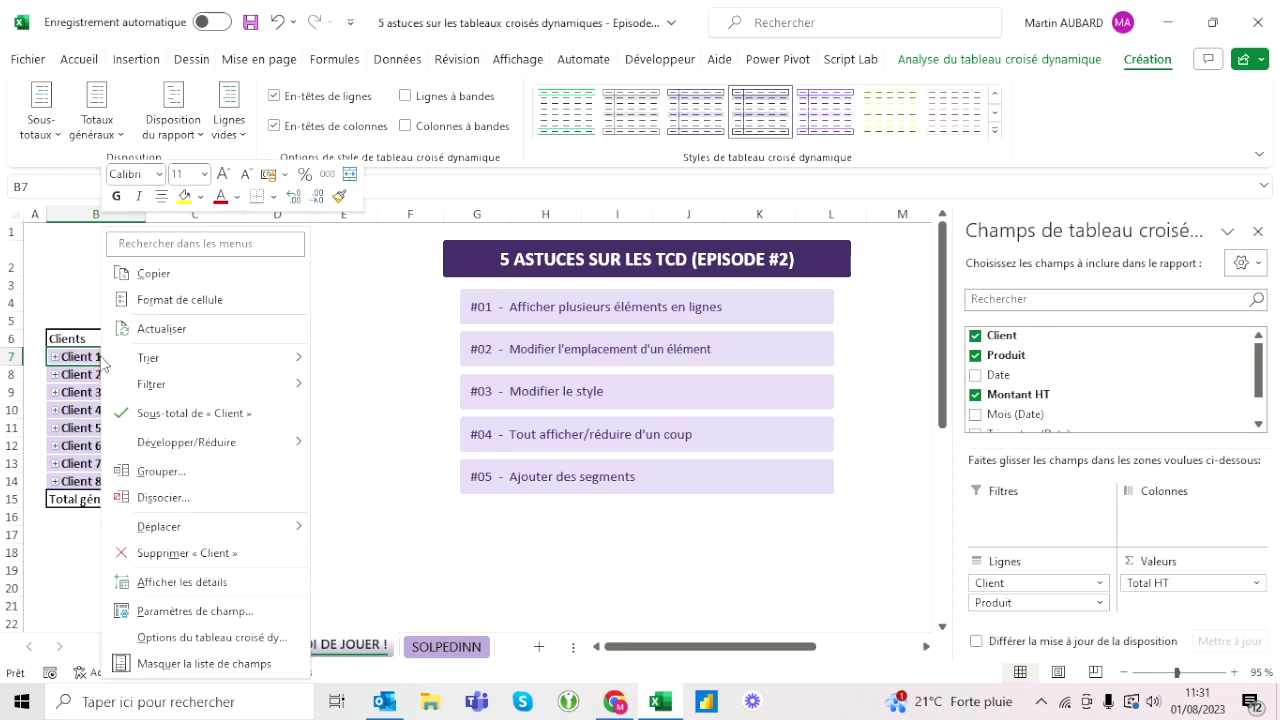
left_click(401, 499)
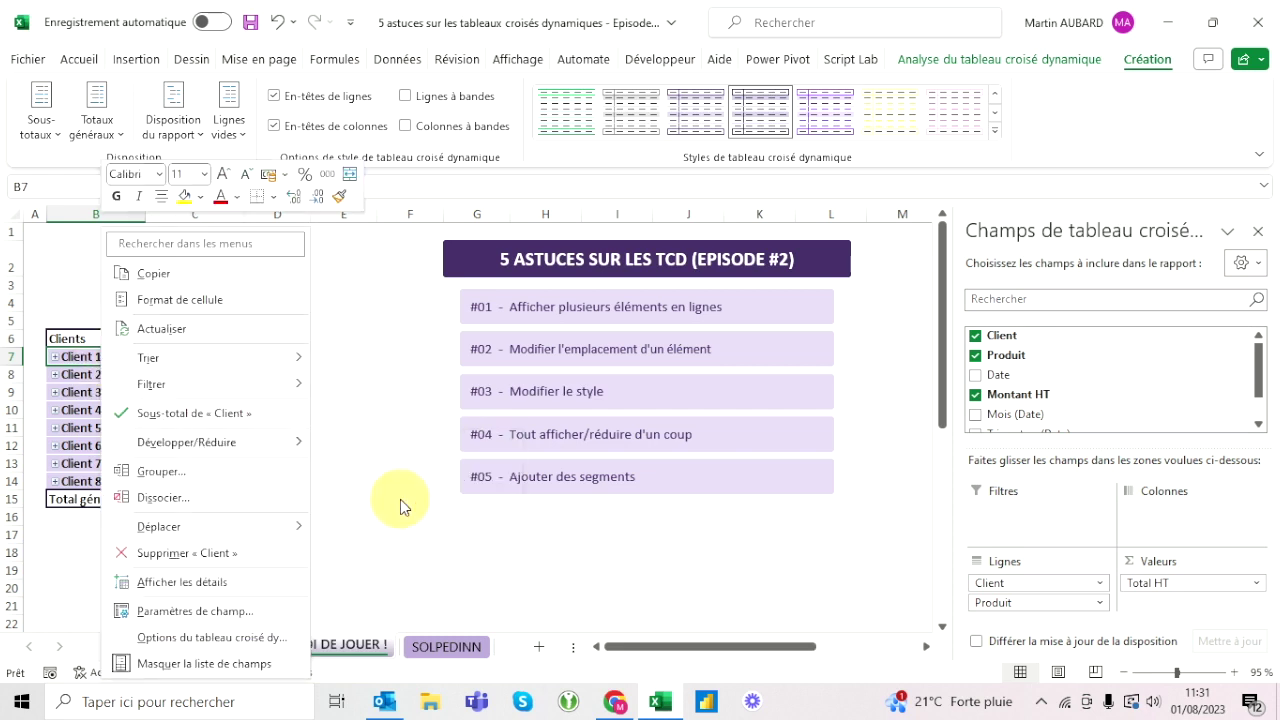
right_click(90, 357)
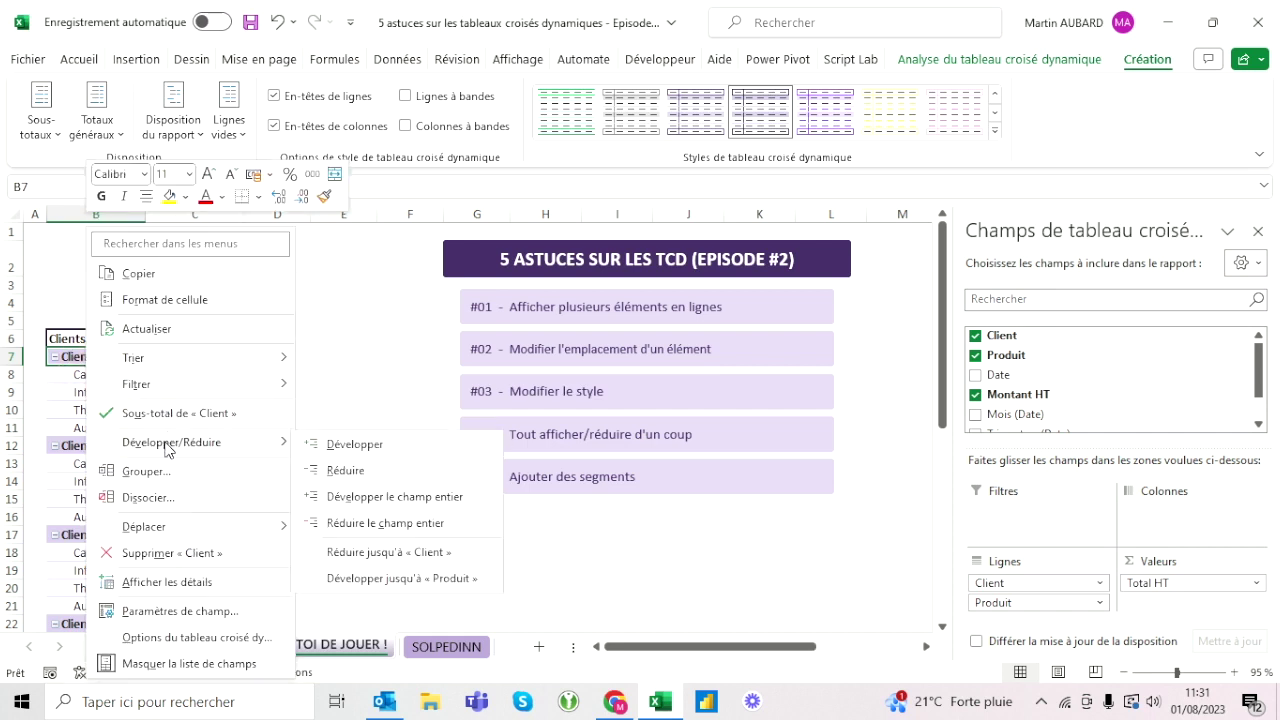
left_click(401, 525)
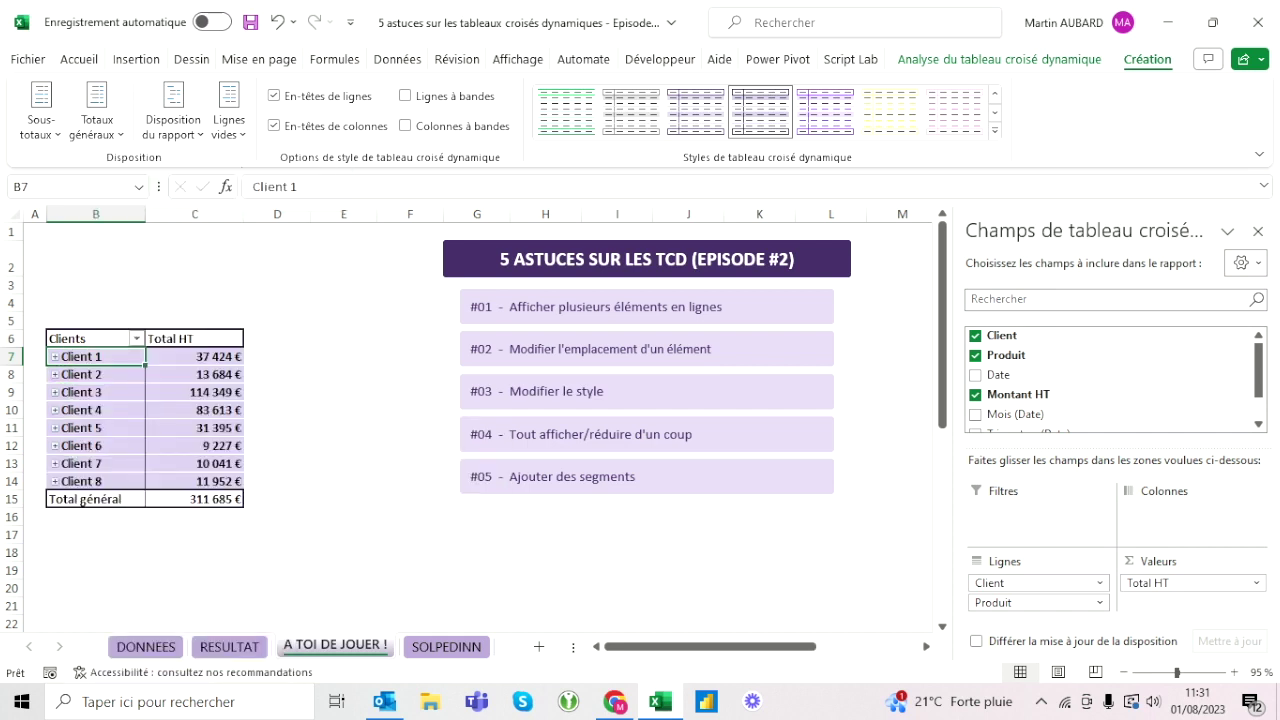
- Toggle Client 2 and Client 3 open and closed, leaving only Client 3 expanded (114 349 €)
left_click(56, 375)
left_click(56, 375)
left_click(56, 393)
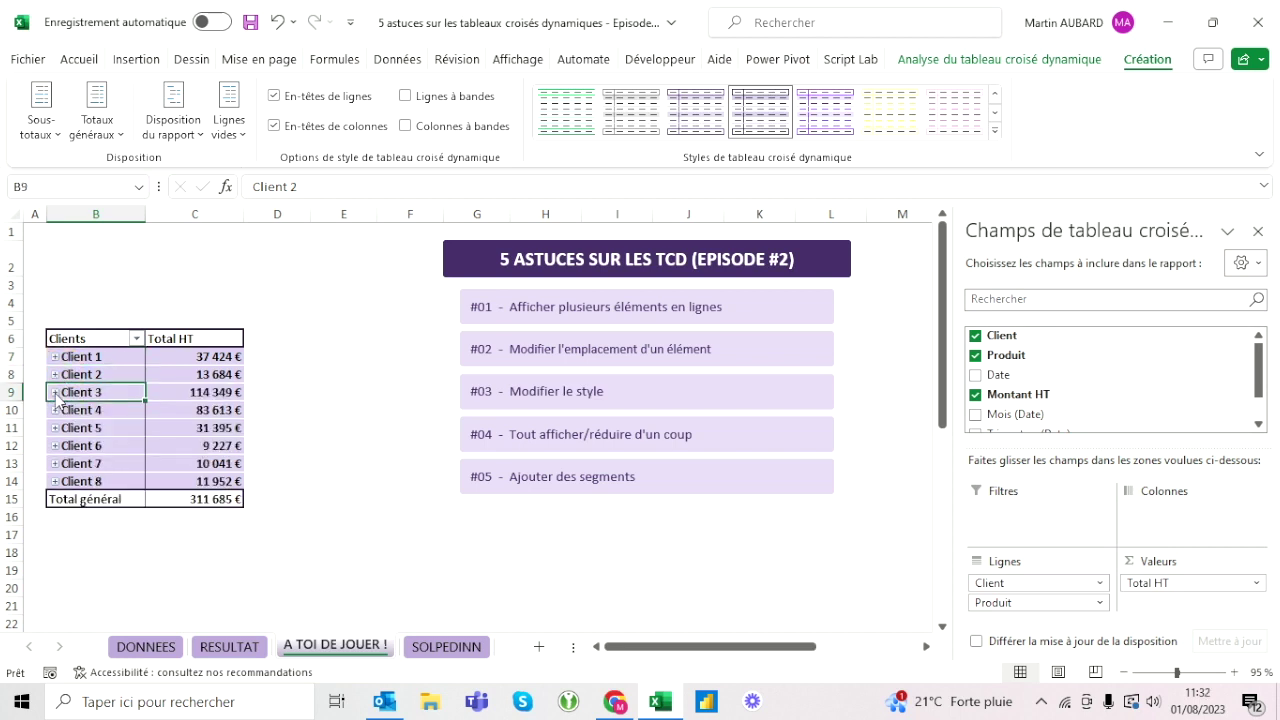
left_click(56, 393)
left_click(55, 374)
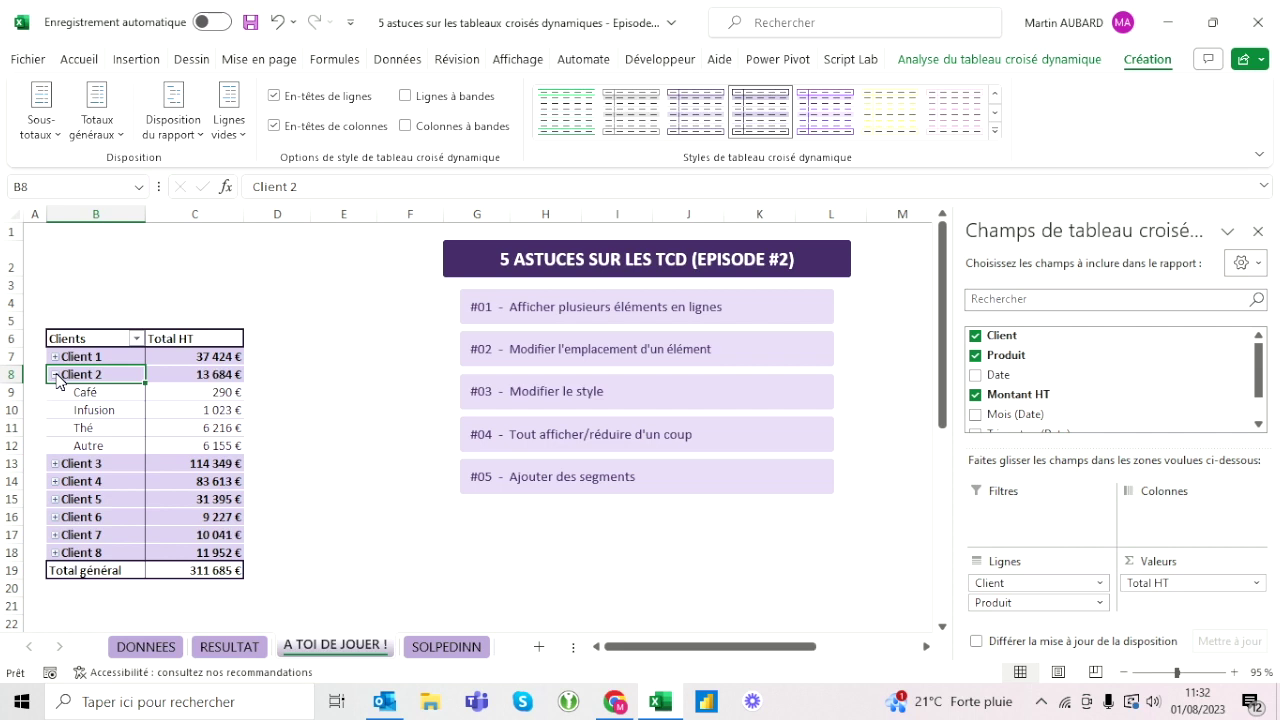
left_click(55, 374)
left_click(55, 392)
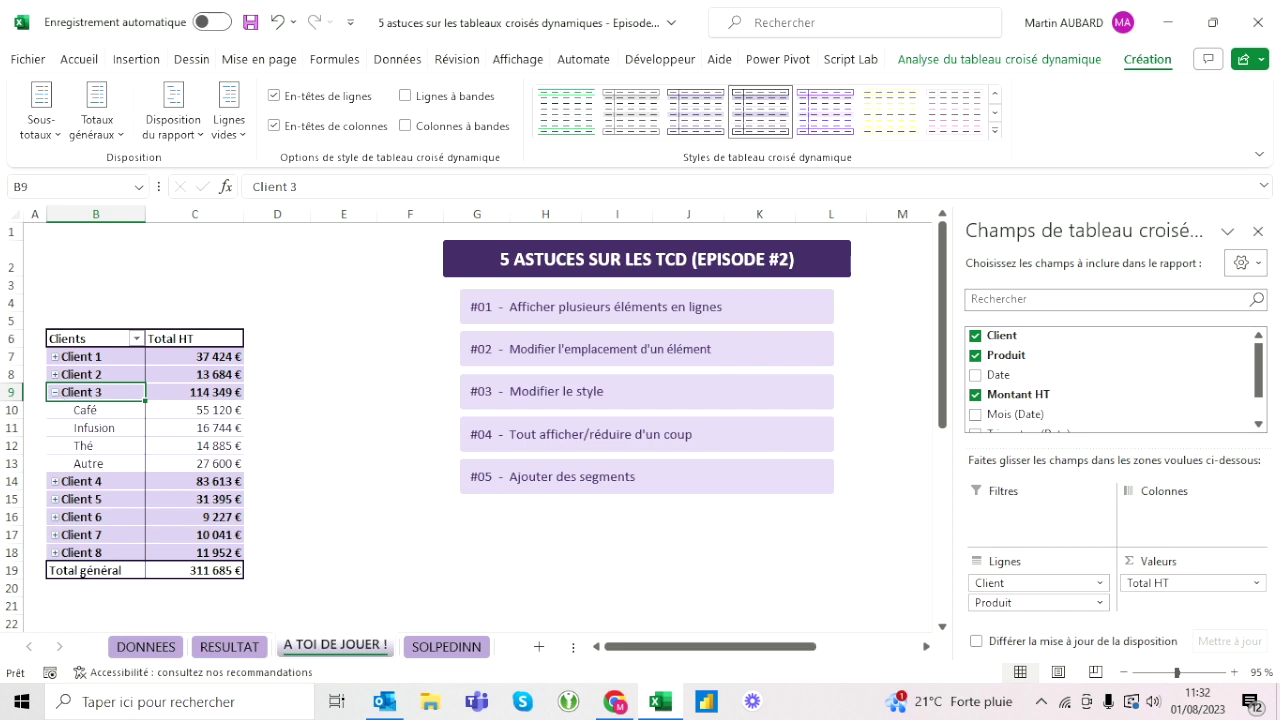
left_click(200, 392)
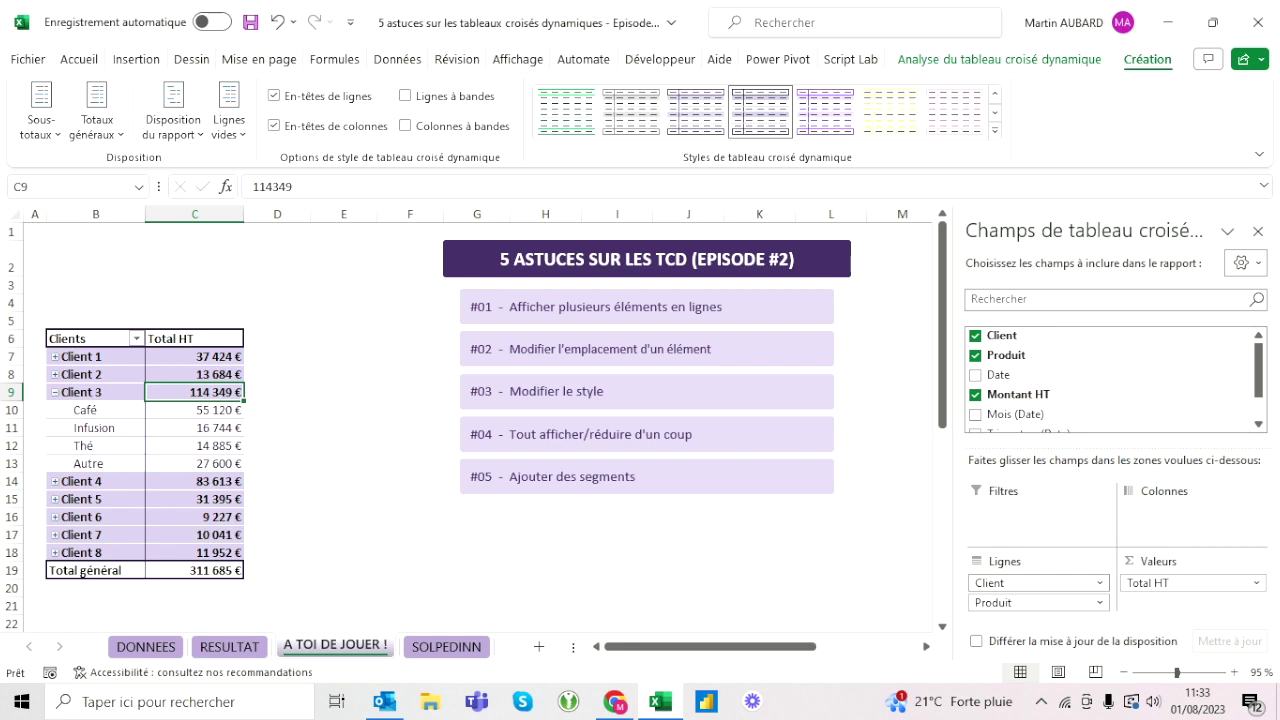
- Open and close the Mois (Date) field's options in the field list
scroll(1100, 380, "down", 1)
right_click(1002, 378)
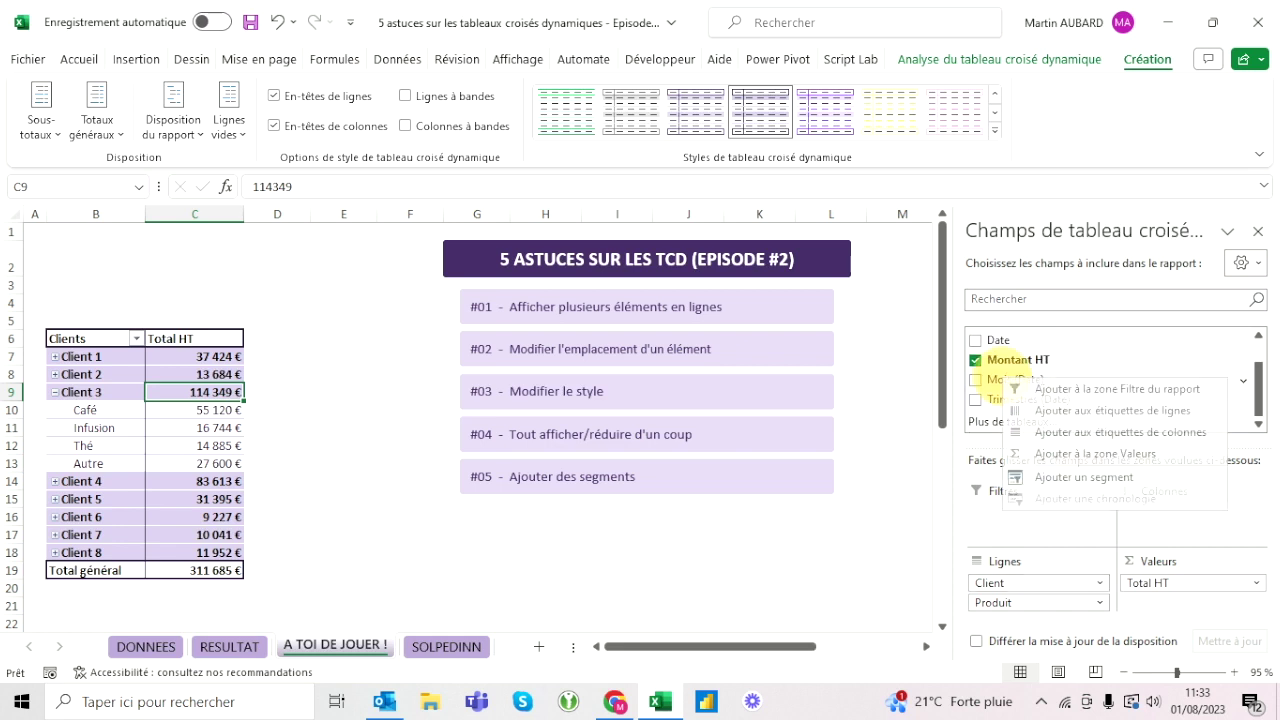
left_click(1082, 482)
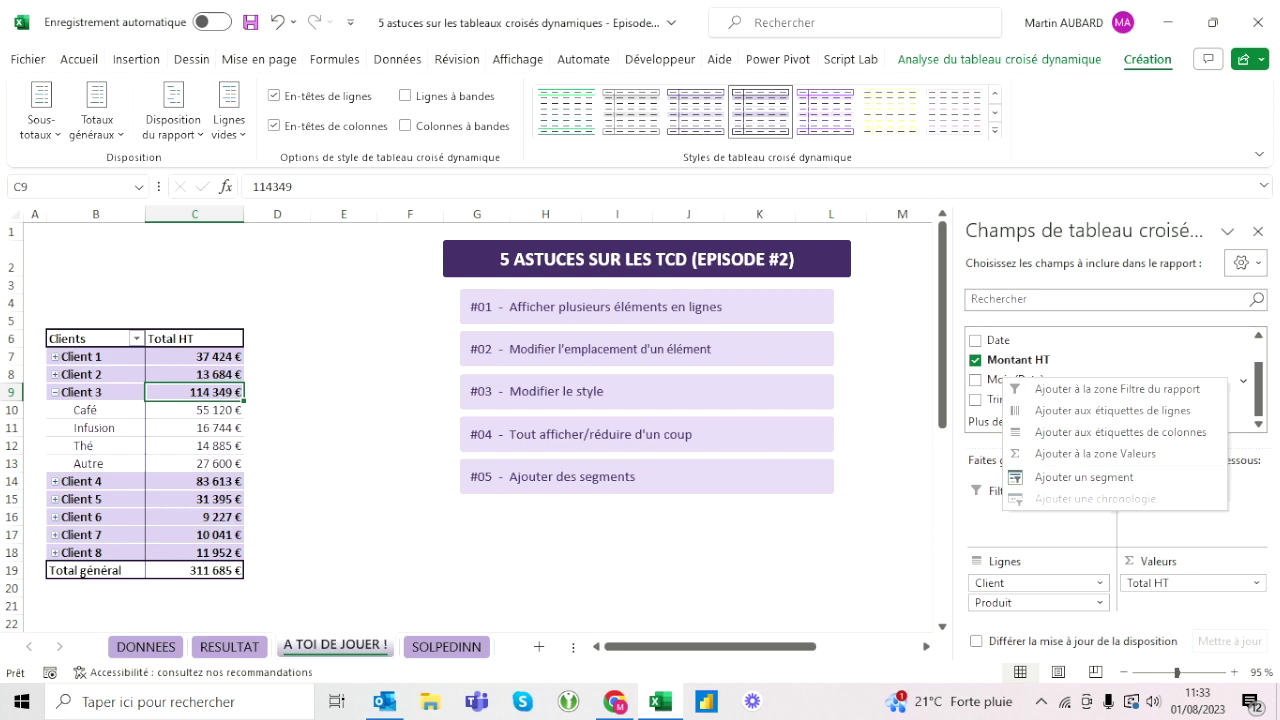
left_click(1085, 477)
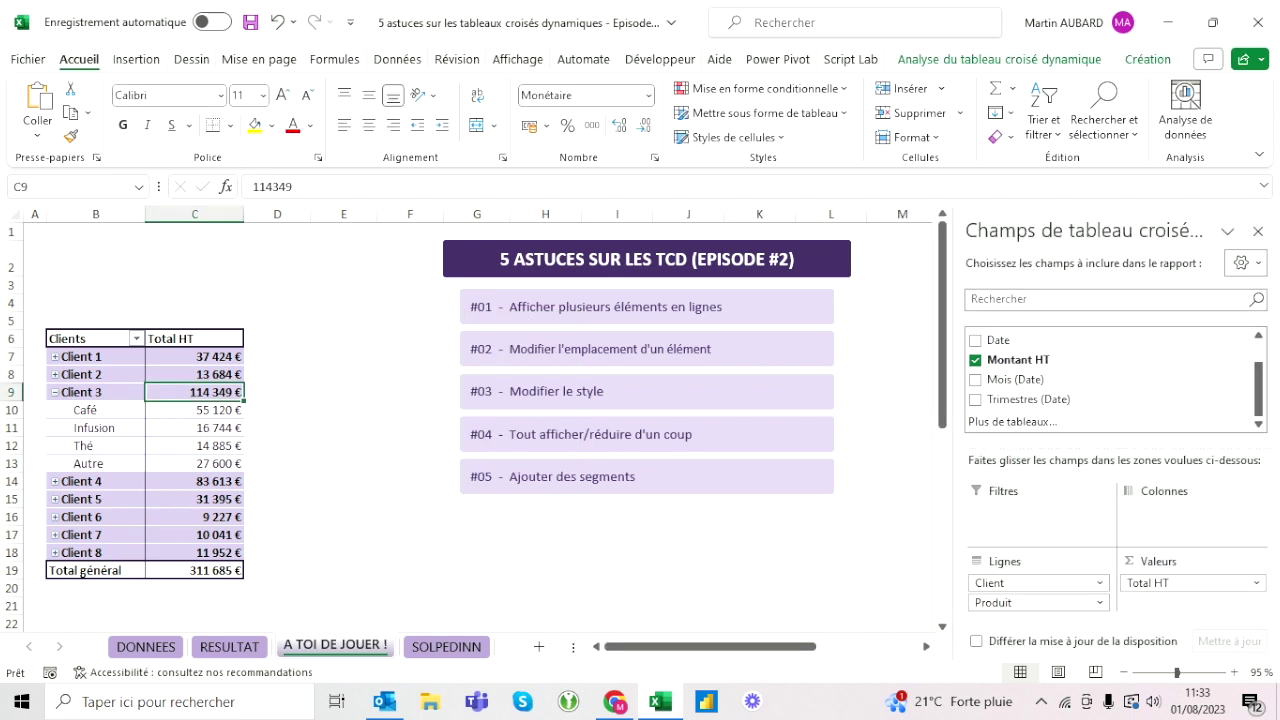
key("Down")
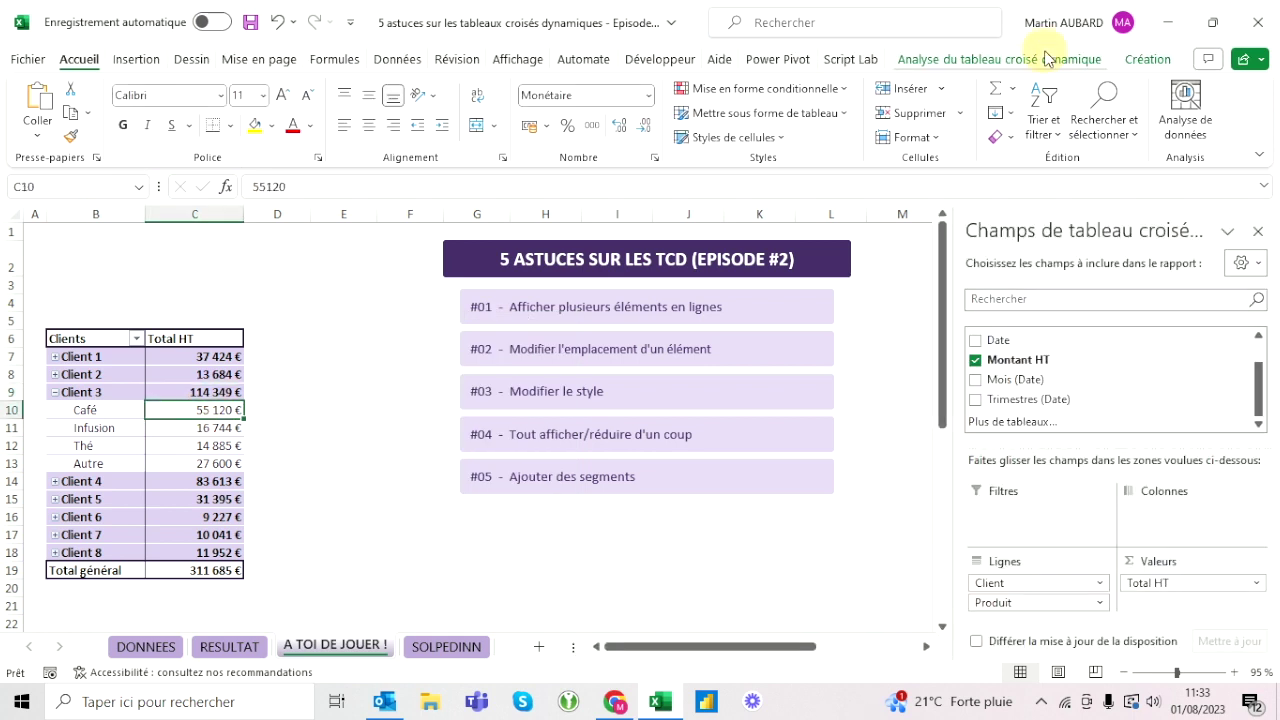
- Insert a slicer on the Mois (Date) field via Insérer un segment
left_click(1045, 59)
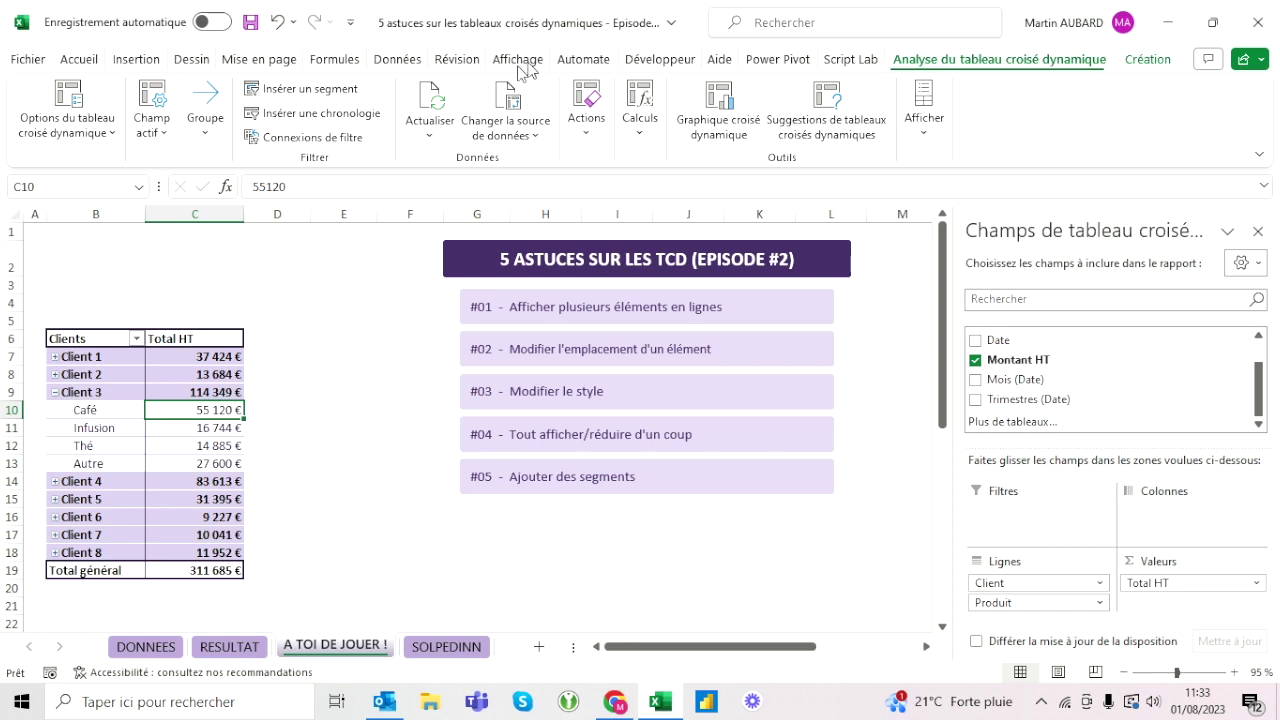
left_click(313, 92)
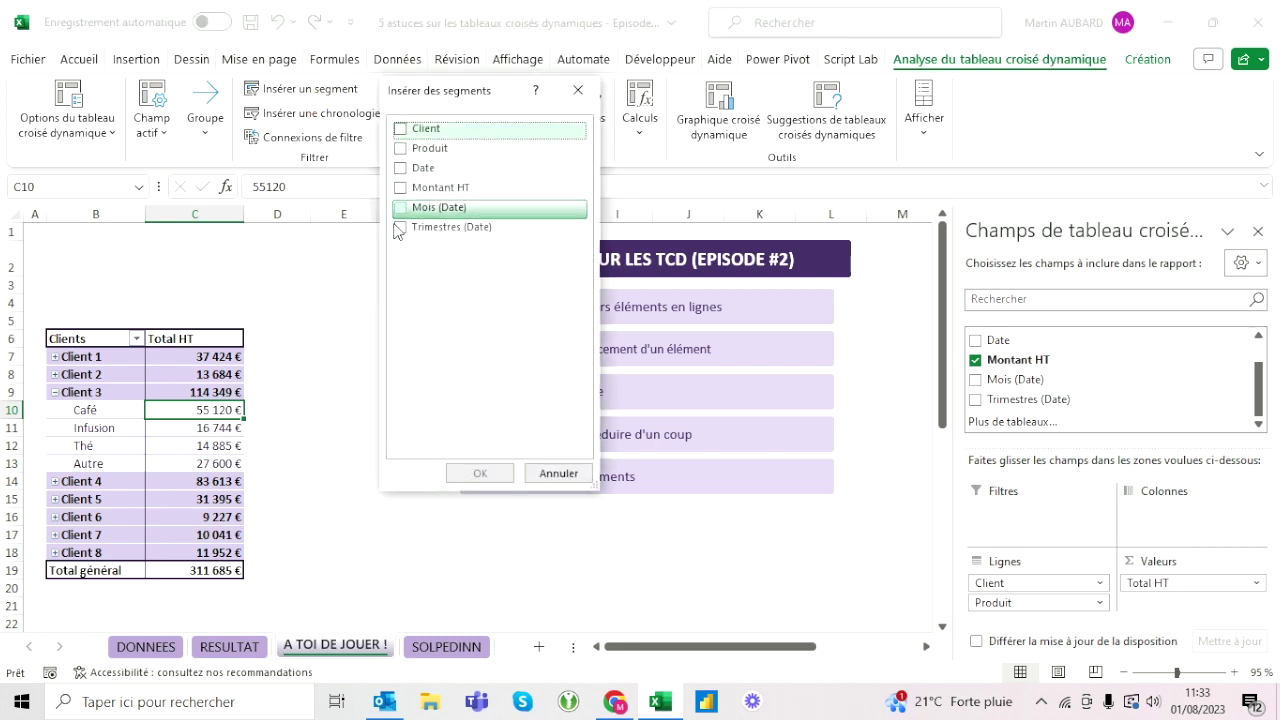
left_click(400, 188)
left_click(401, 190)
left_click(400, 208)
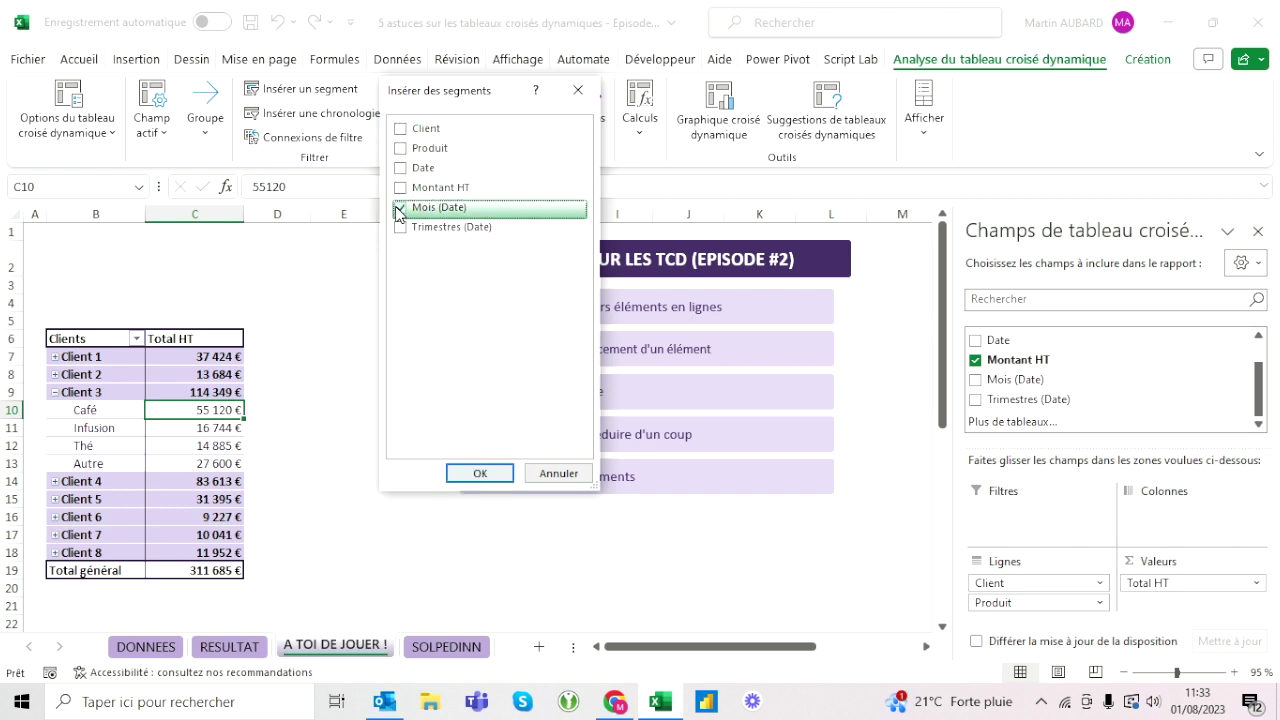
left_click(482, 474)
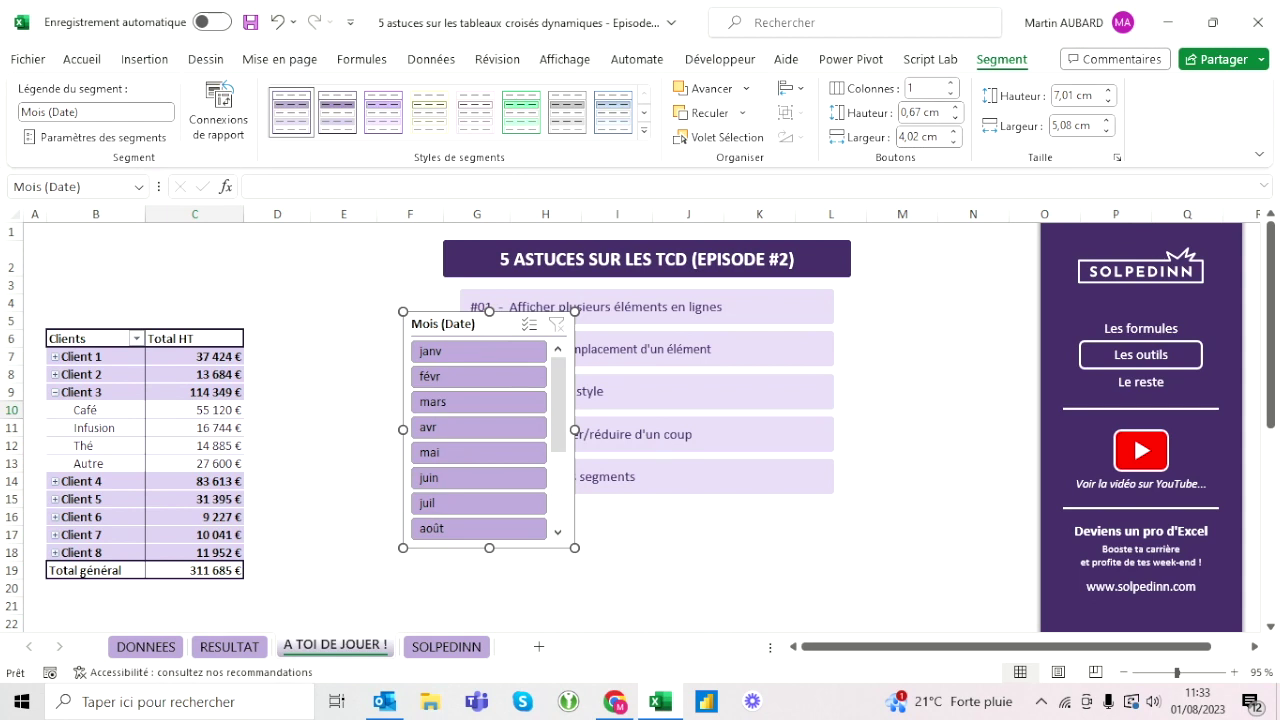
- Move the month slicer to cell B2 and resize it to sit above the pivot table
key("Delete")
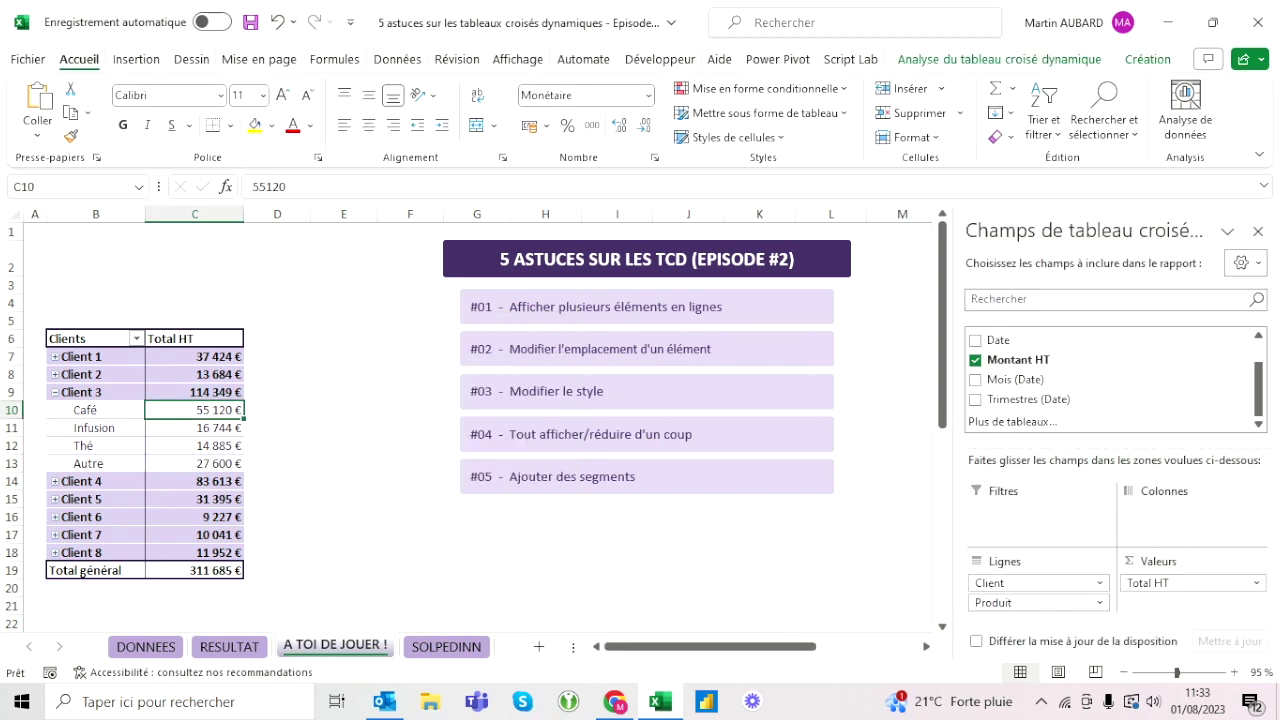
left_click(95, 258)
key("ctrl+v")
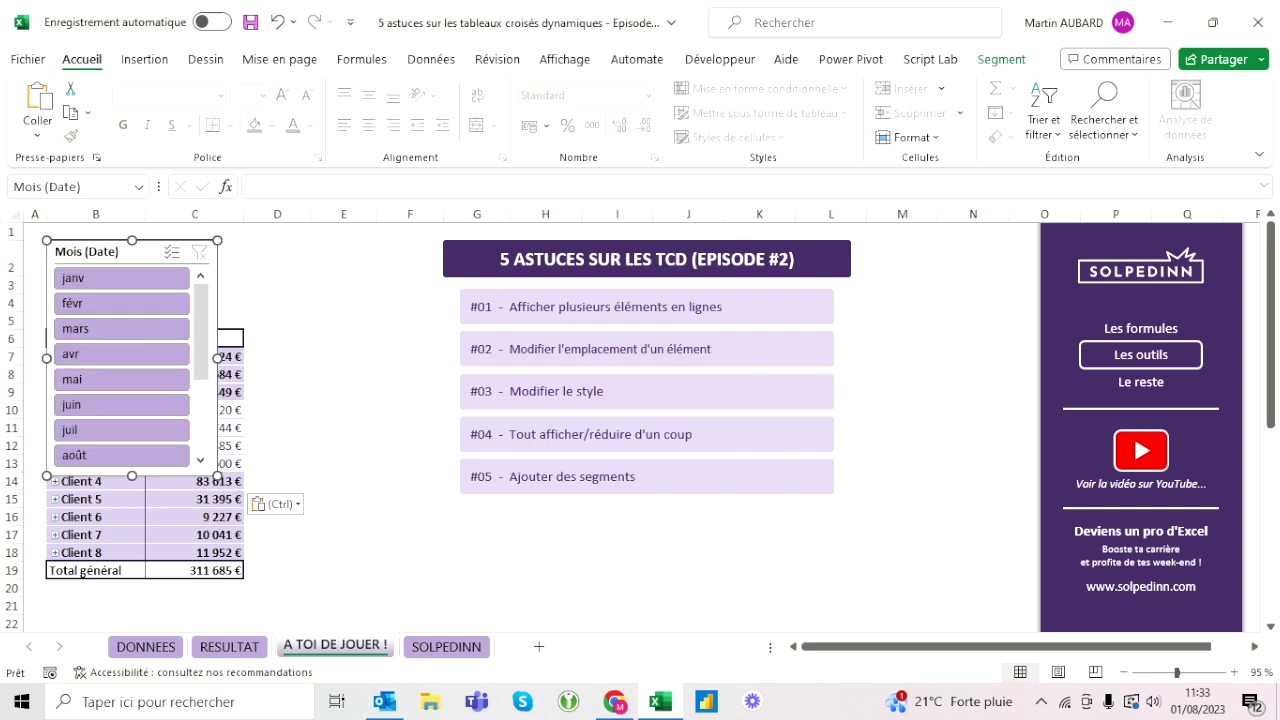
left_click_drag(217, 358, 417, 358)
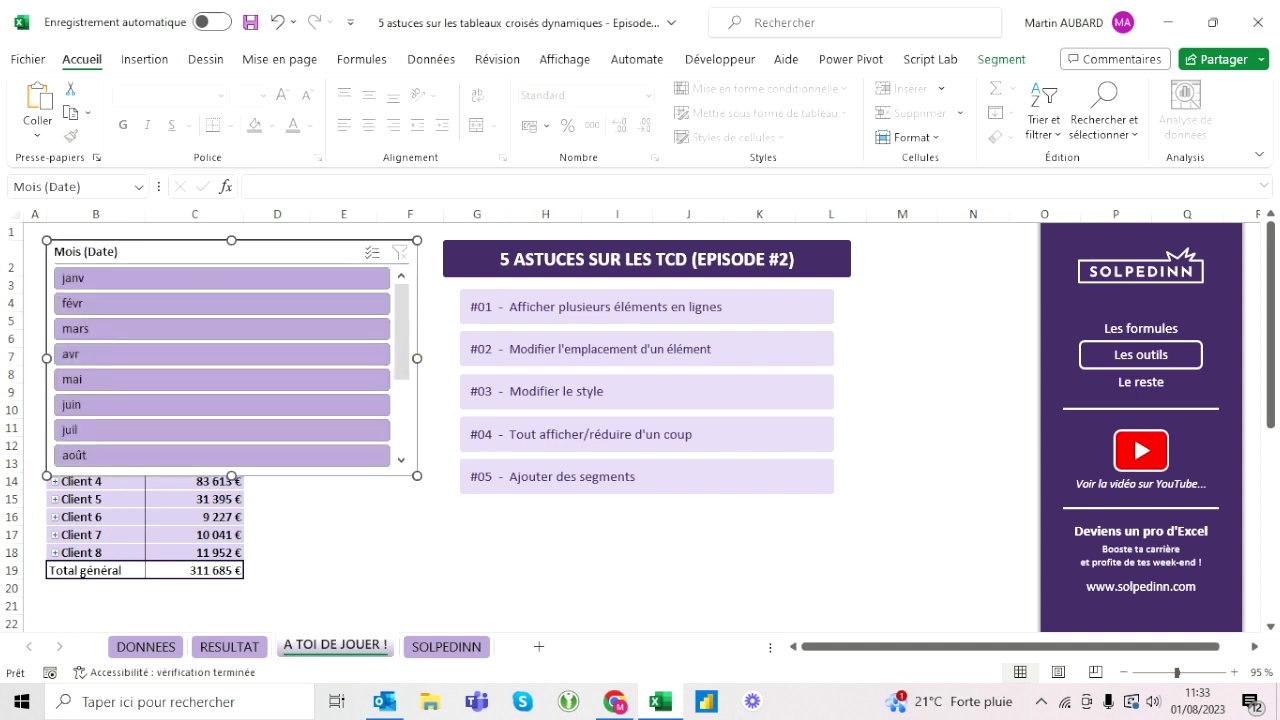
left_click(33, 258)
left_click(55, 248)
left_click_drag(231, 476, 233, 313)
- Set the slicer's button height to 0,55 cm and its overall height to 2,3 cm
left_click(1001, 59)
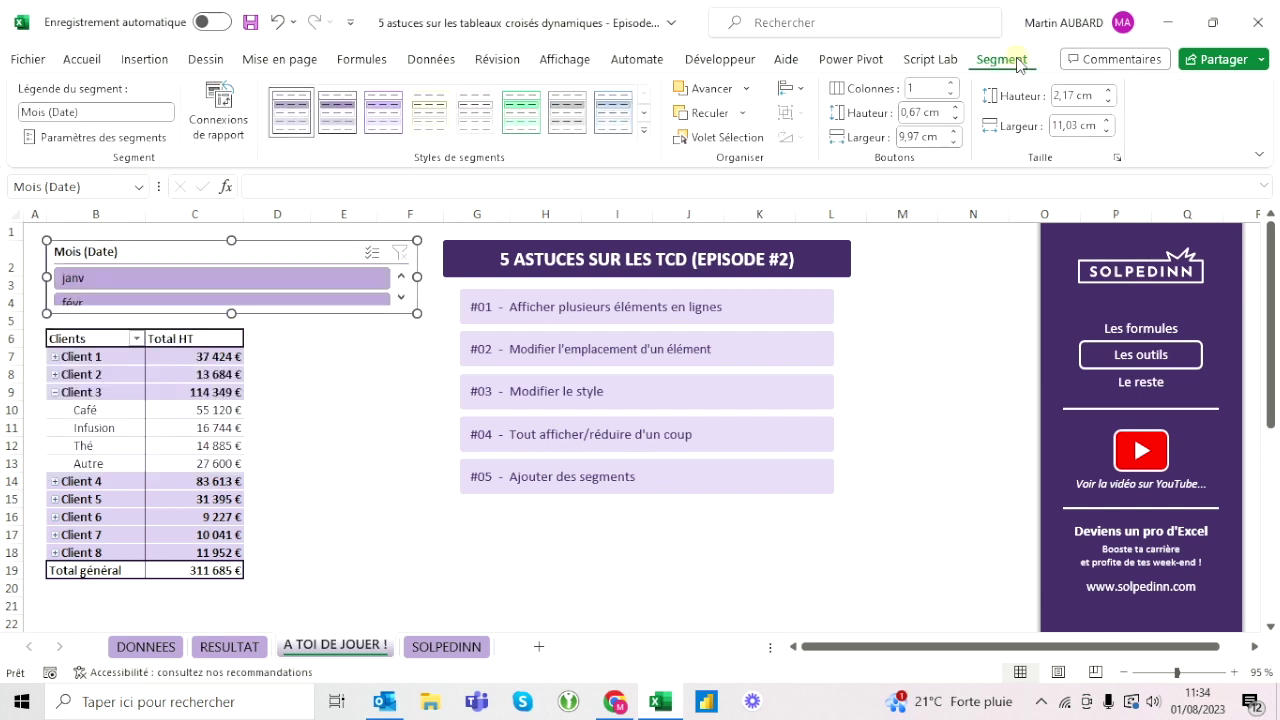
left_click(955, 118)
left_click(918, 112)
type("55")
key("Return")
left_click(1108, 91)
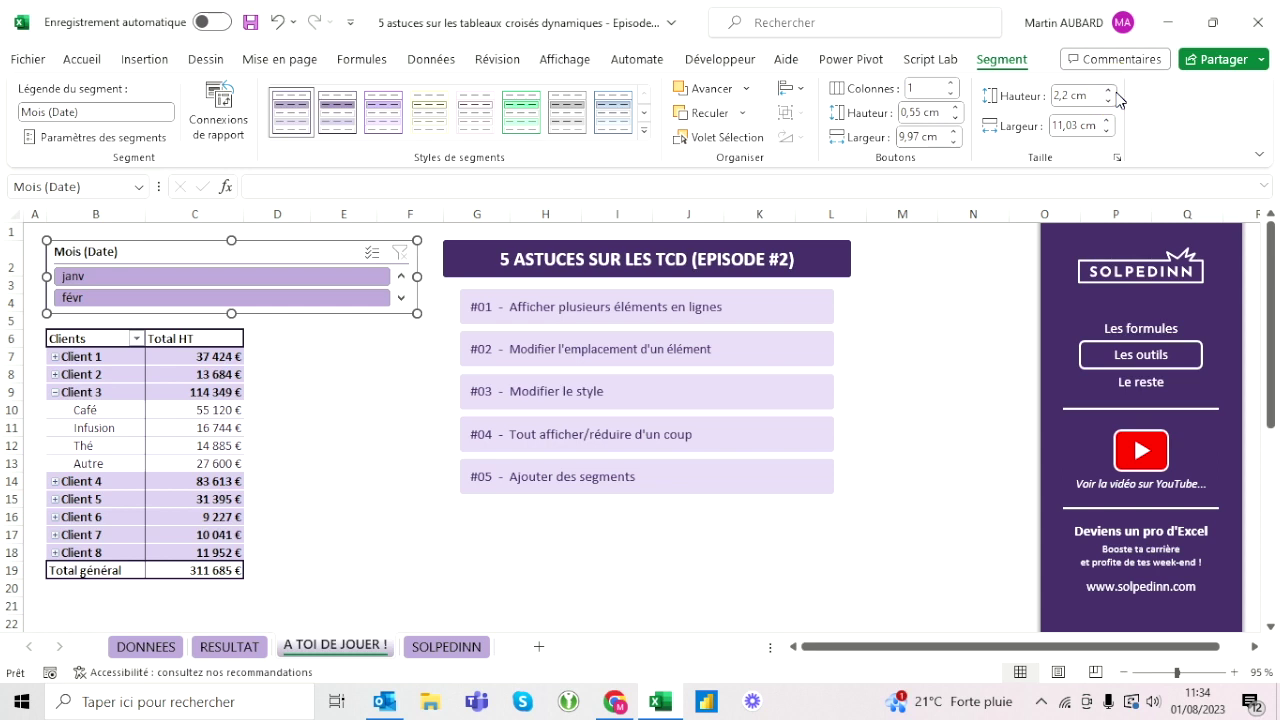
left_click(1108, 91)
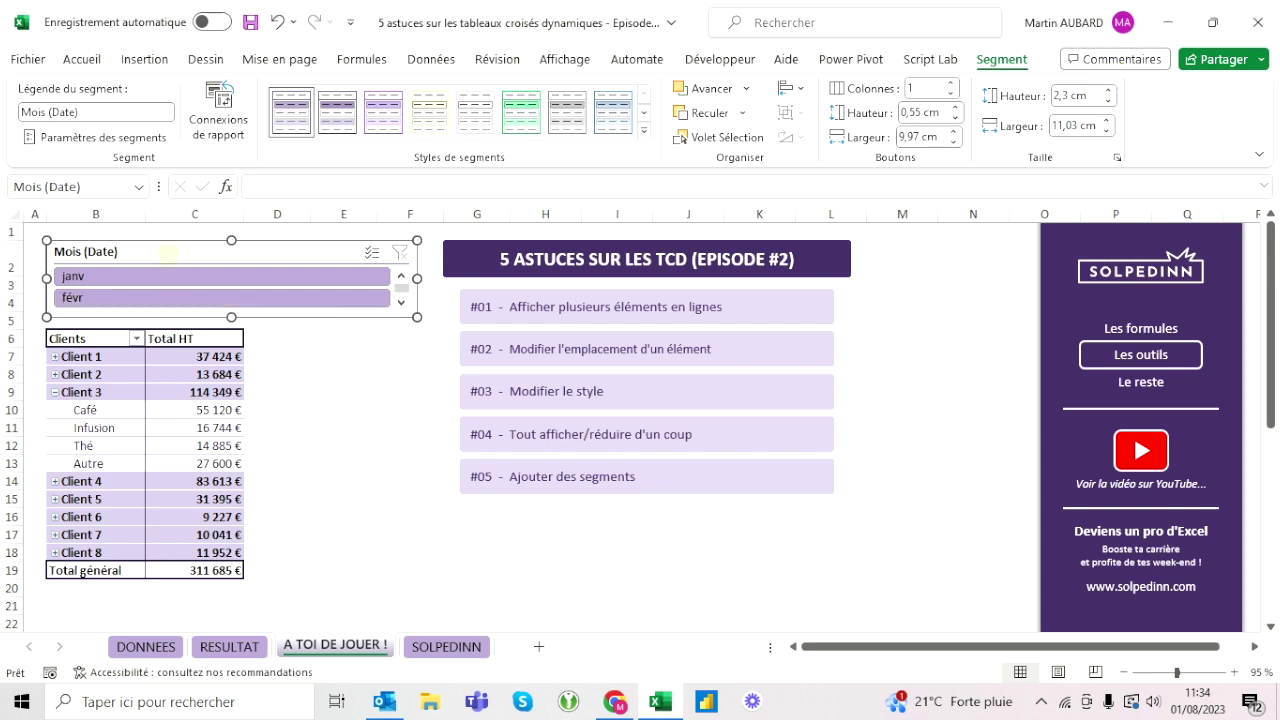
- Raise the slicer's Colonnes setting to 6 month buttons per row
left_click(952, 86)
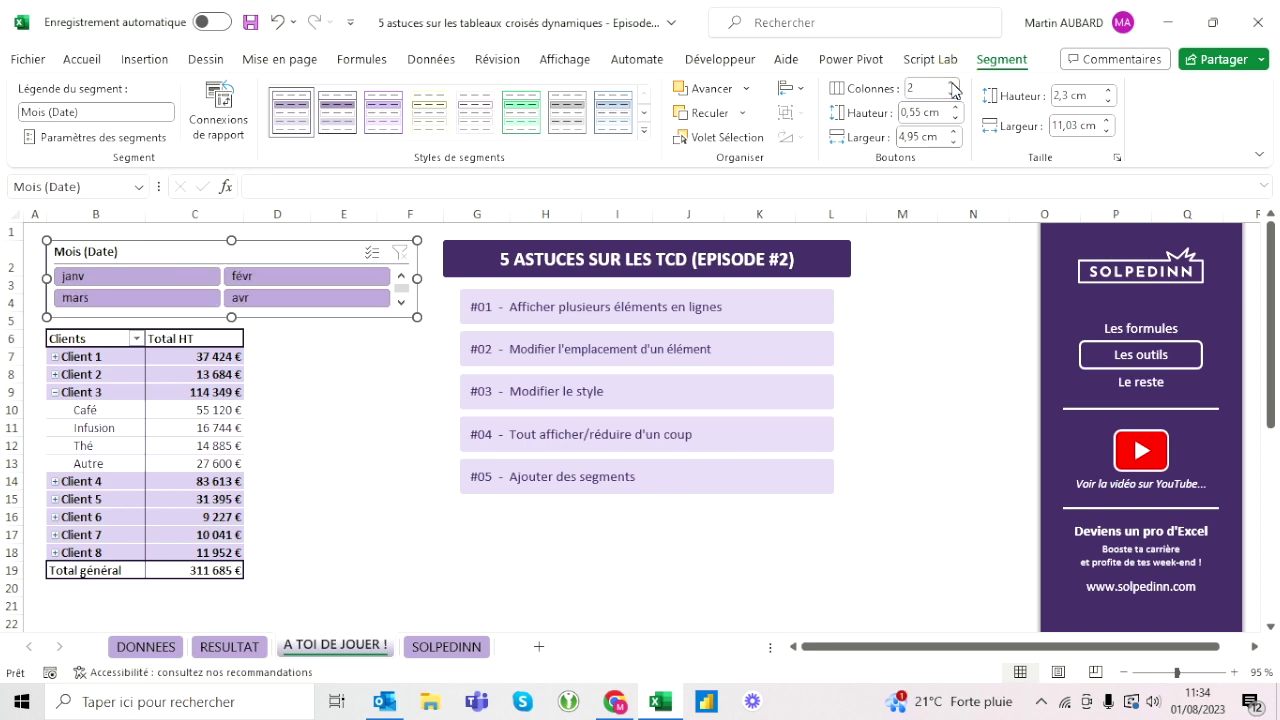
left_click(952, 86)
left_click(952, 86)
left_click(952, 86)
left_click(952, 86)
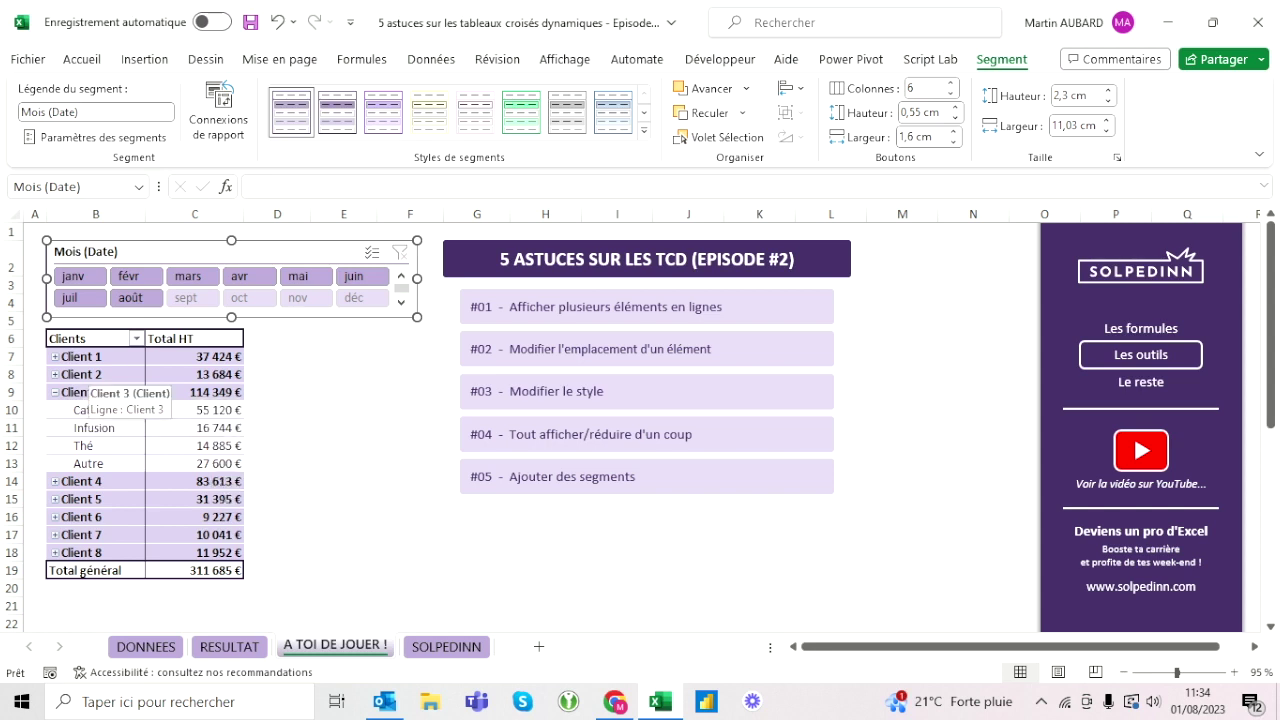
- Filter the pivot table to janv, févr and mars individually, then to the janv–mars range
left_click(88, 279)
left_click(124, 280)
left_click(188, 277)
left_click(130, 277)
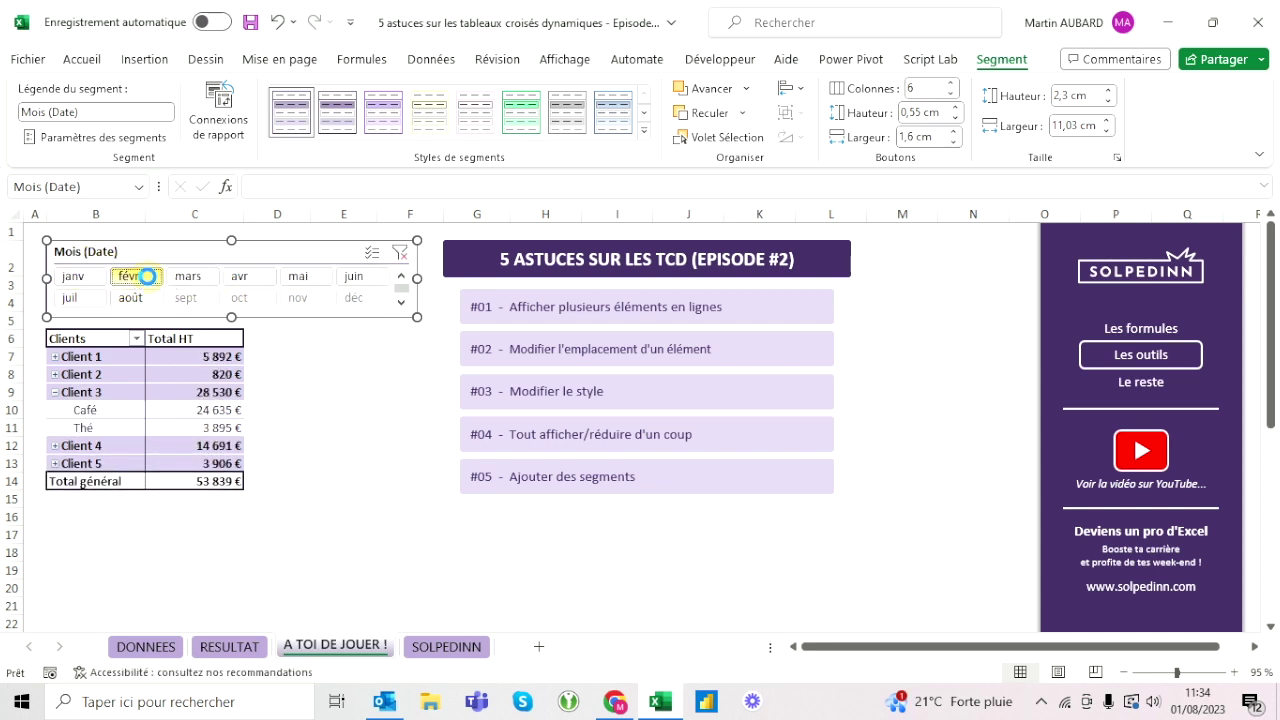
left_click(86, 286)
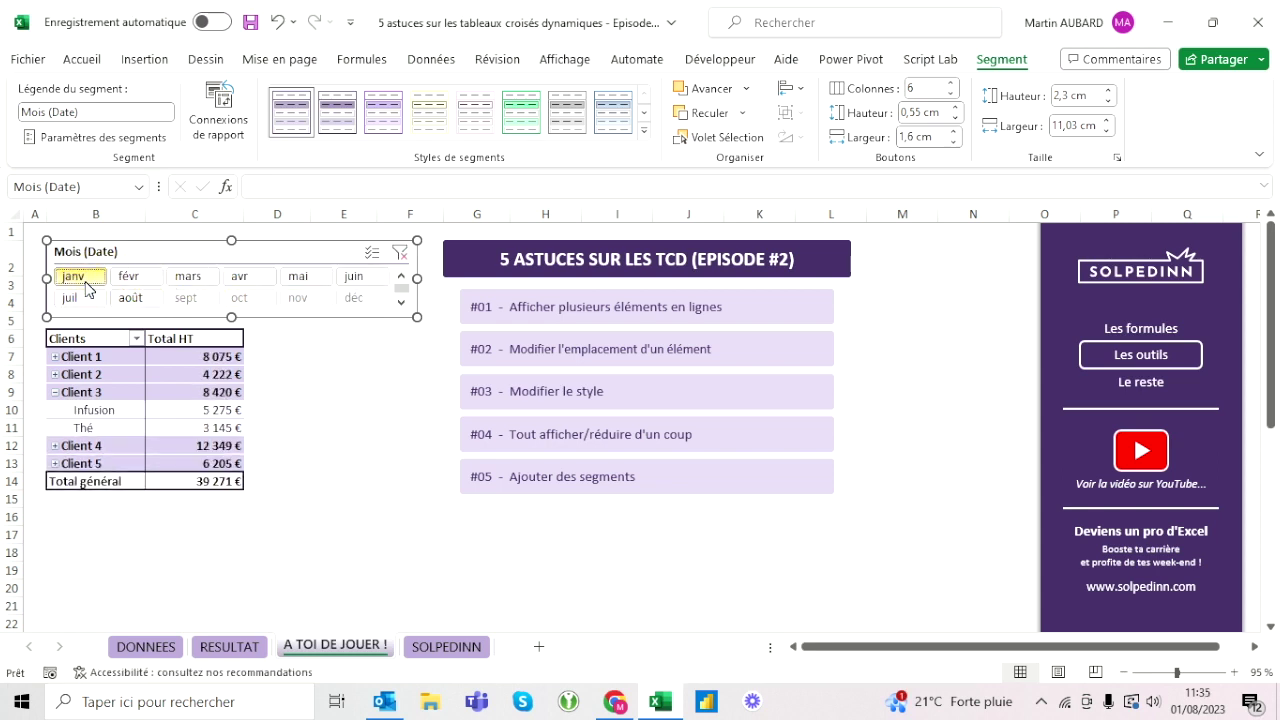
left_click_drag(86, 286, 193, 279)
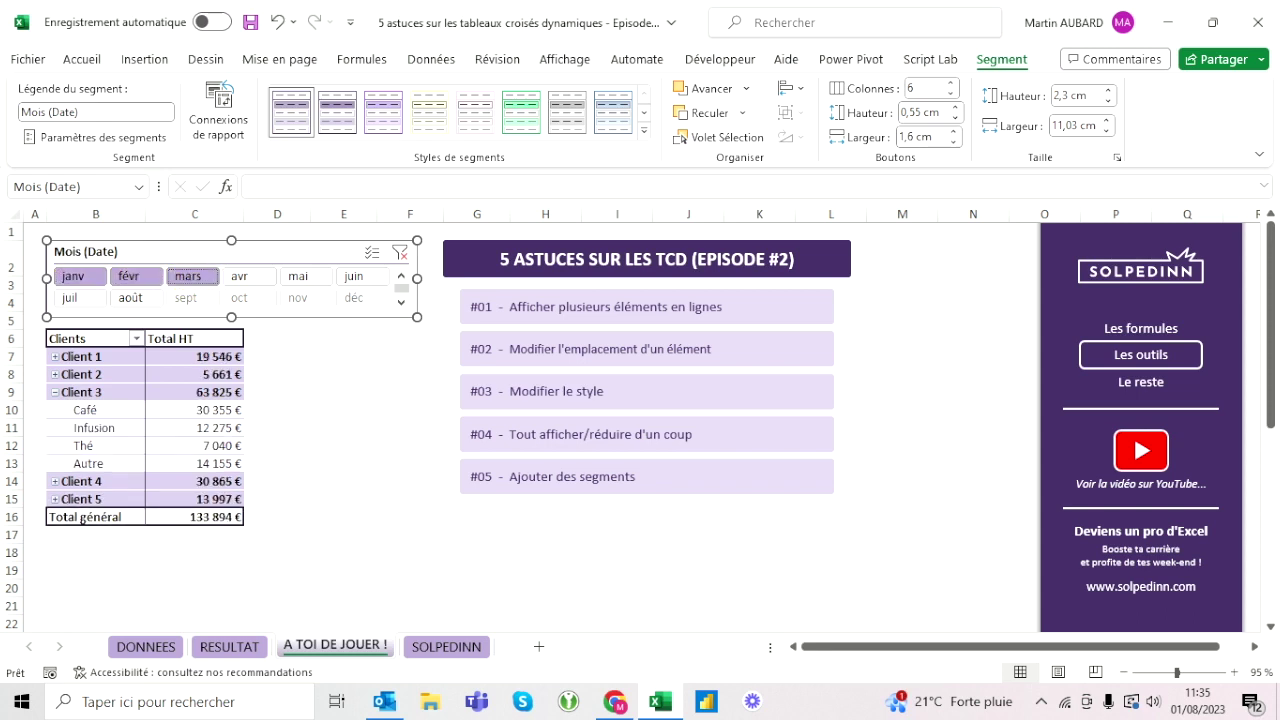
- Filter the pivot table to the avr–juin range, then clear the month filter
left_click(257, 281)
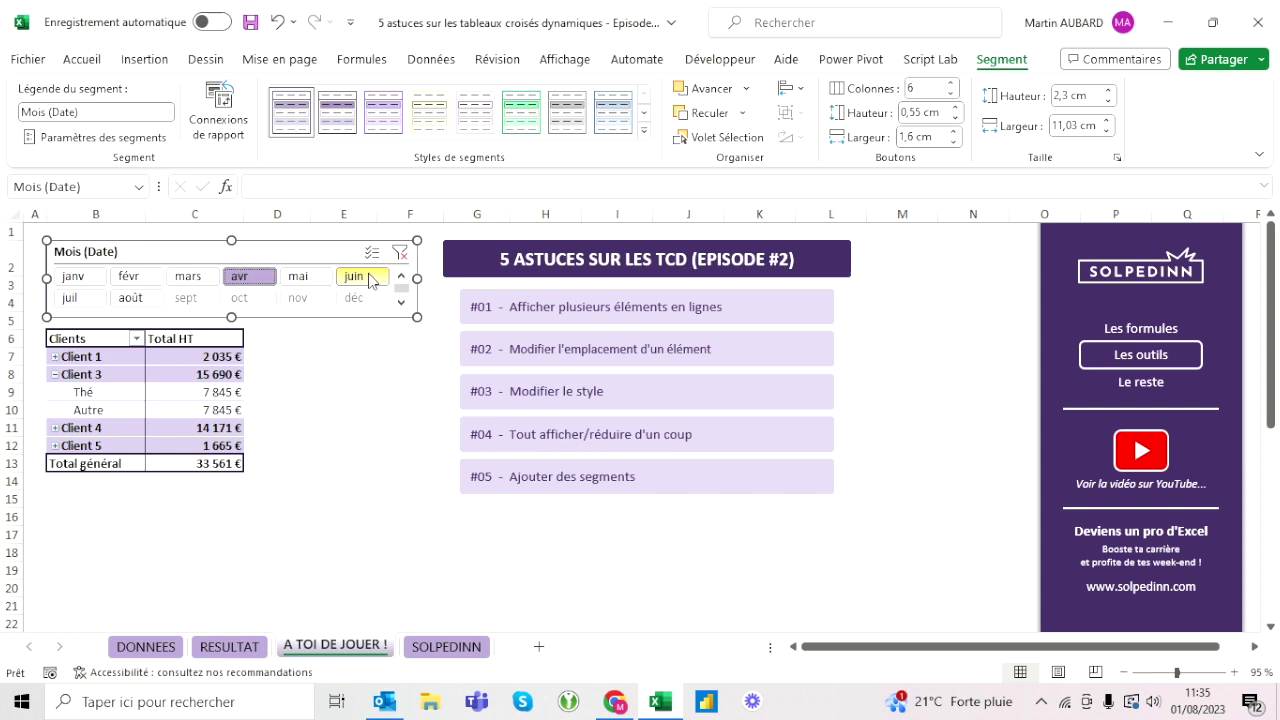
left_click(372, 280, "shift")
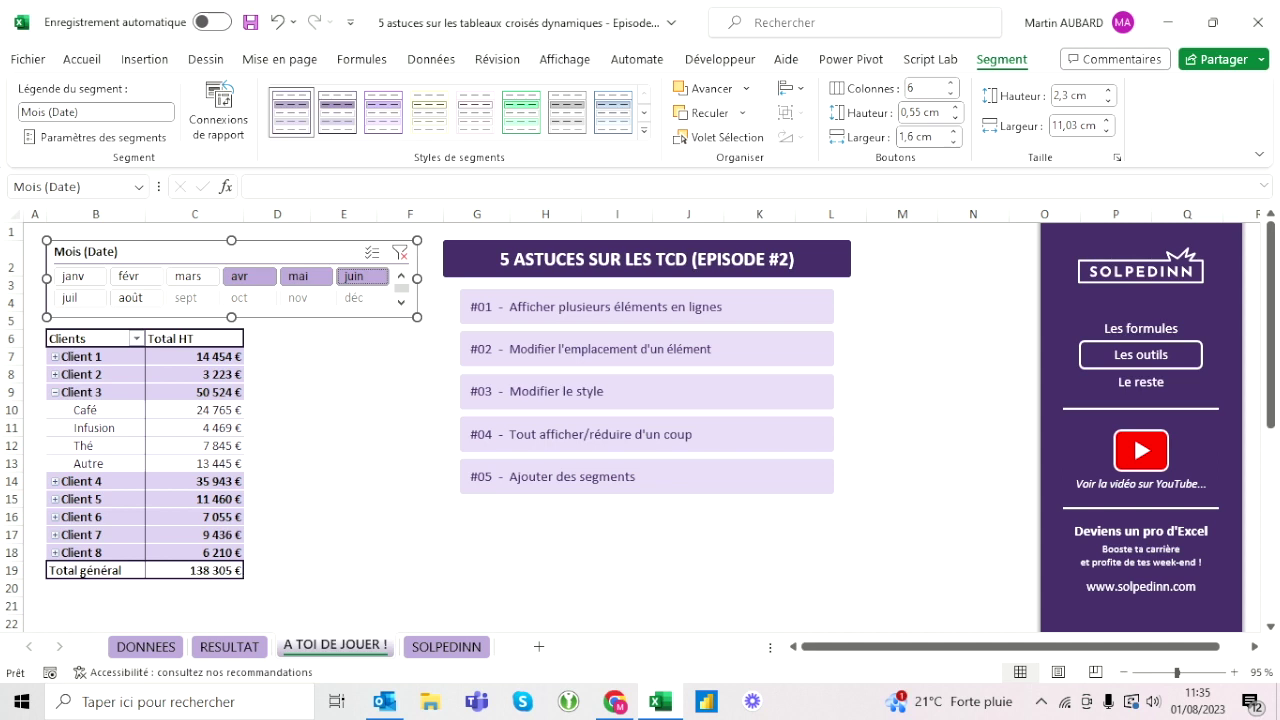
left_click(400, 252)
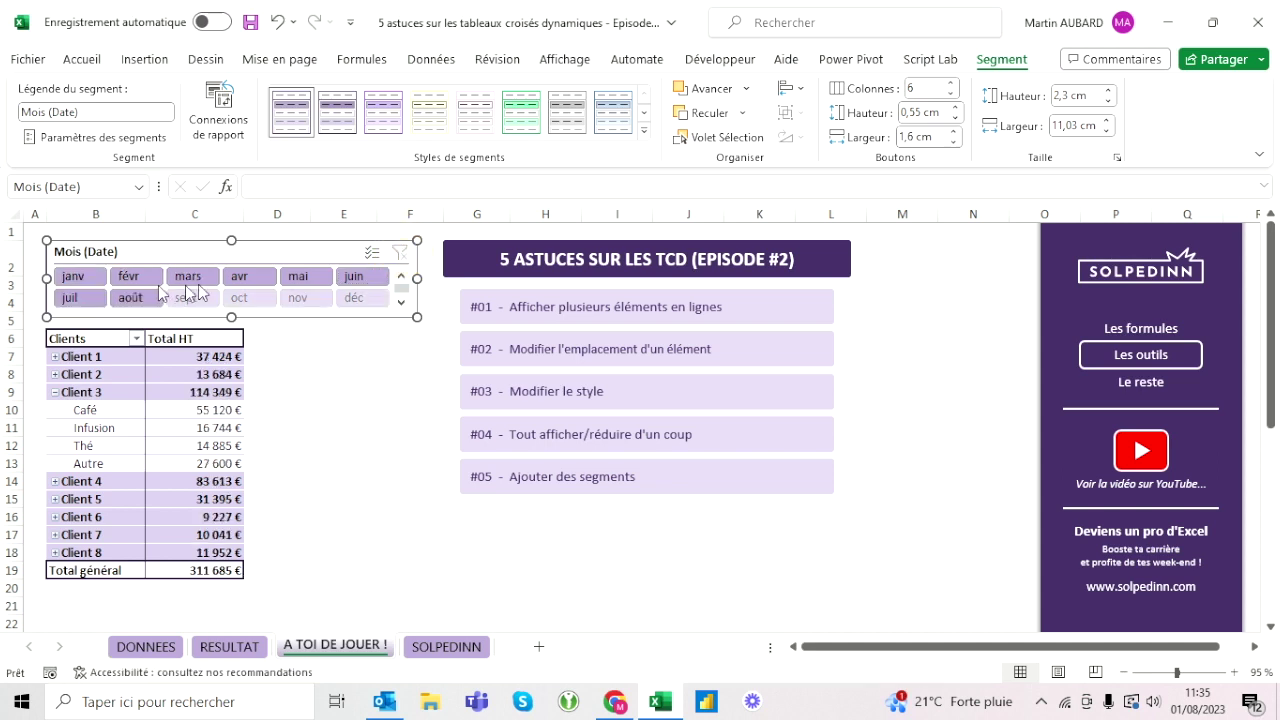
- Filter the pivot table to each single month in turn, from janv through août
left_click(103, 283)
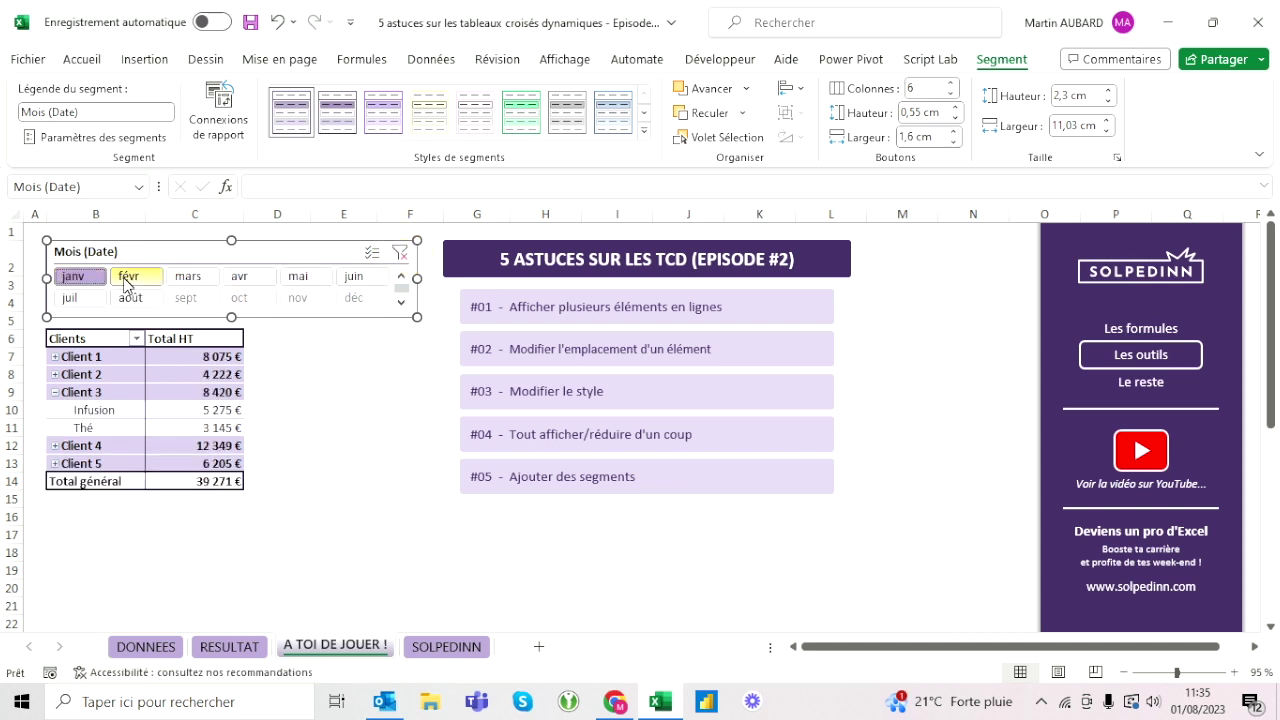
left_click(125, 283)
left_click(188, 280)
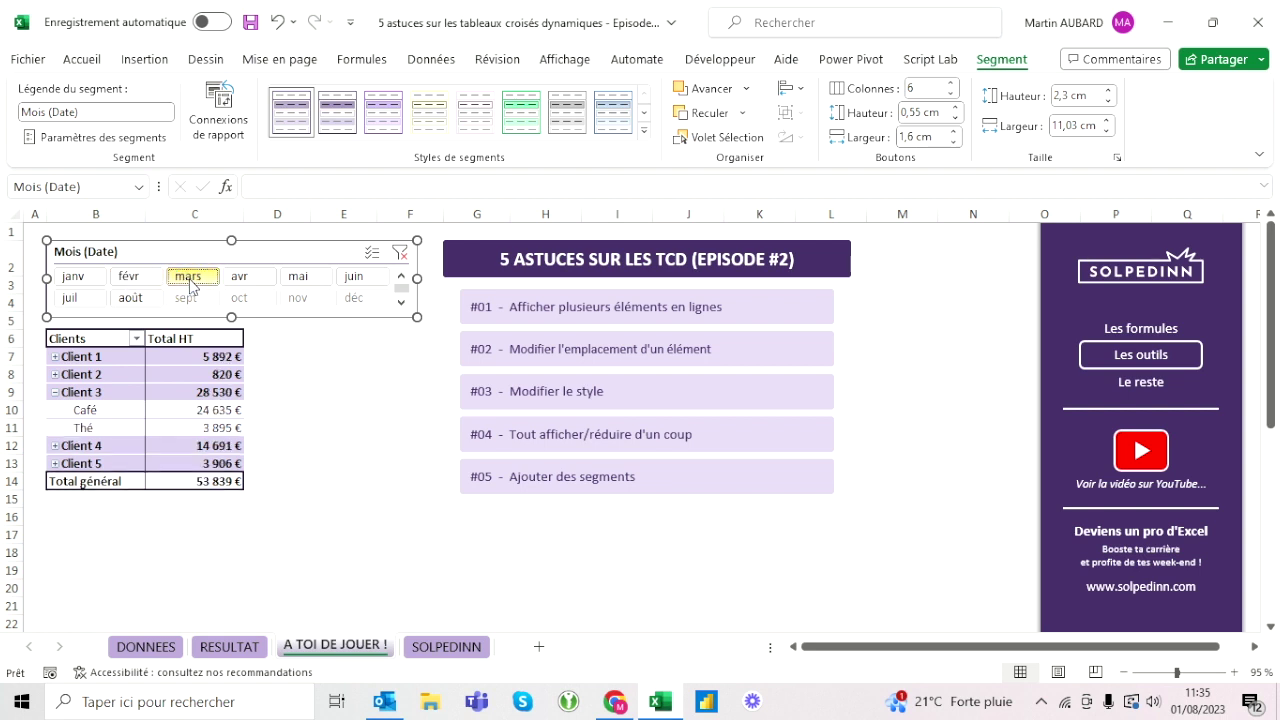
left_click(240, 280)
left_click(312, 288)
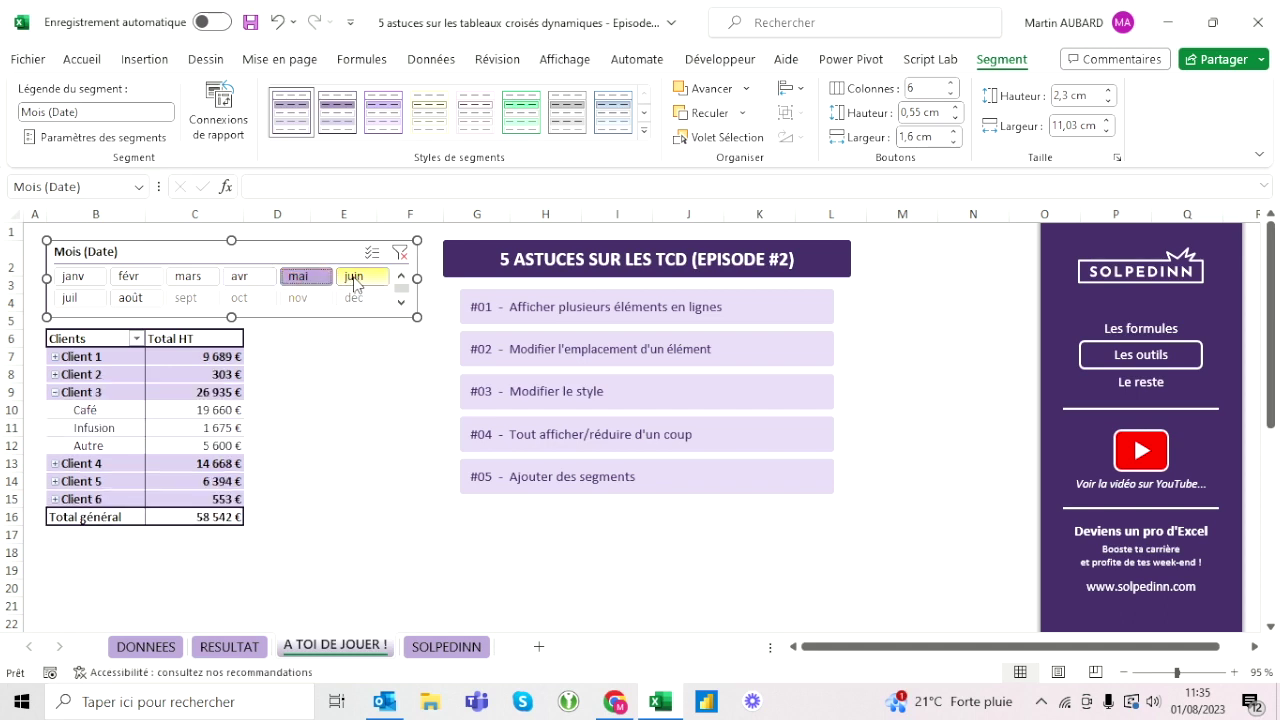
left_click(354, 280)
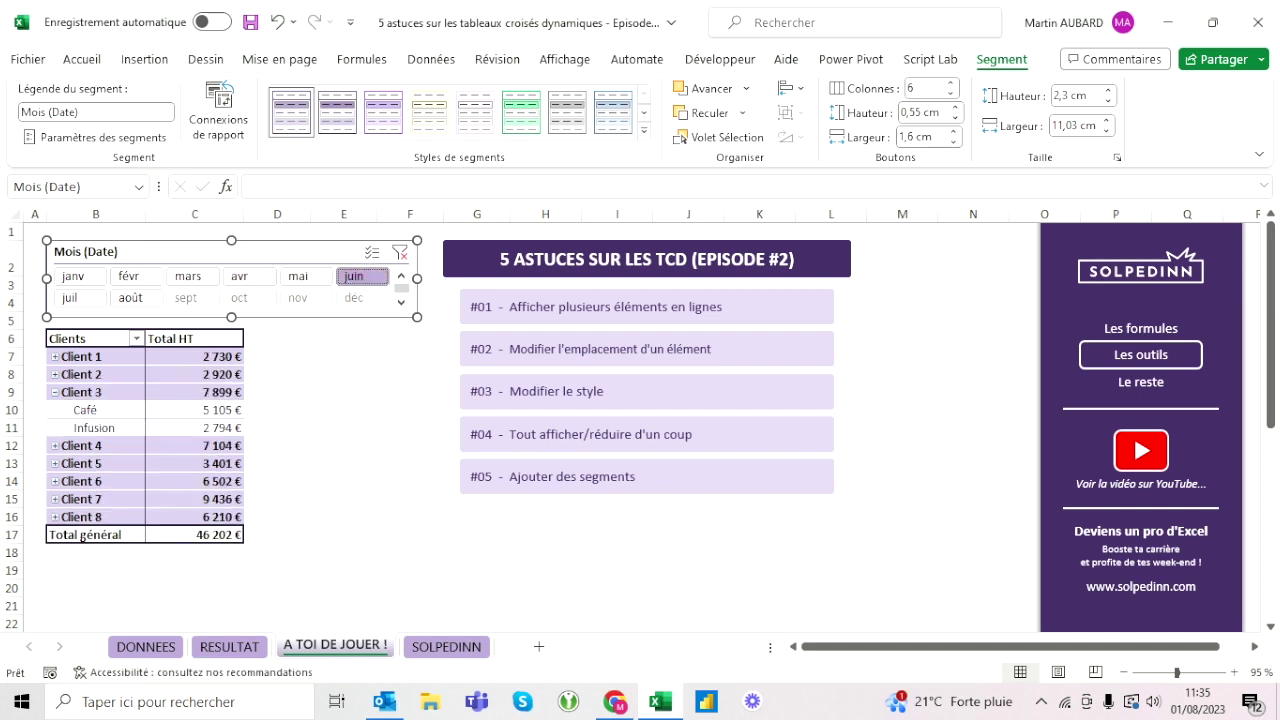
left_click(96, 302)
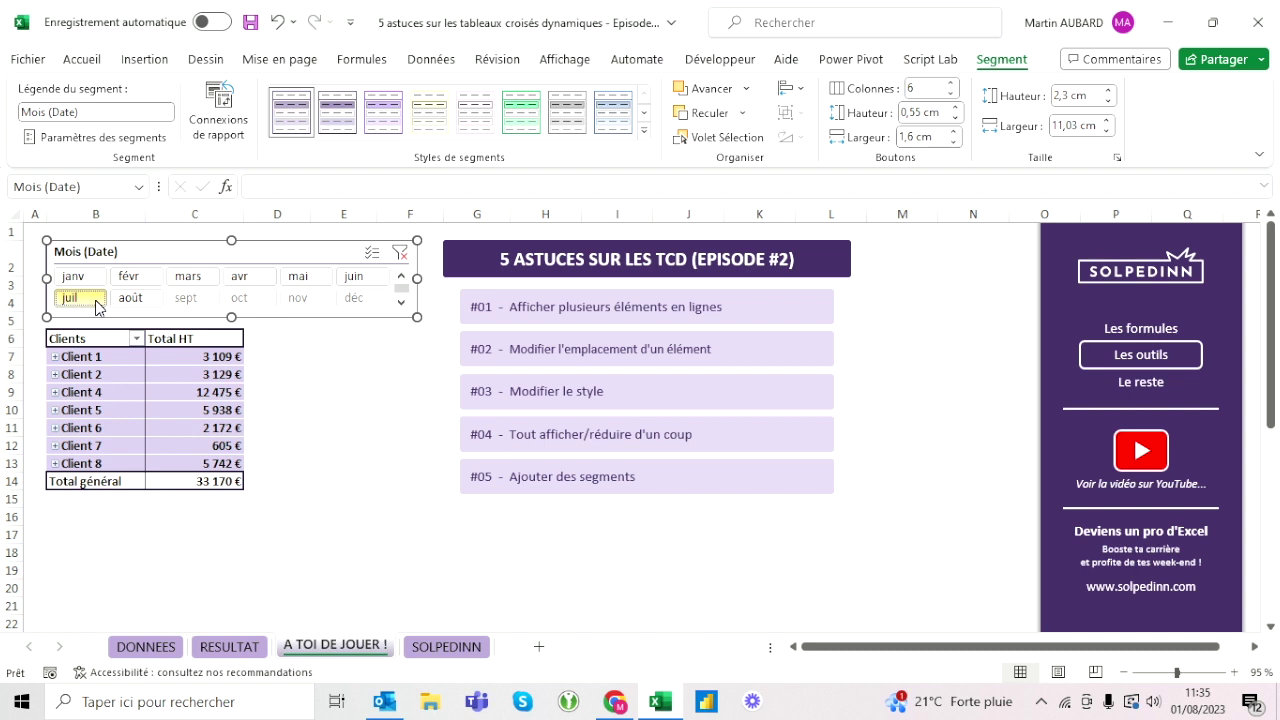
left_click(134, 298)
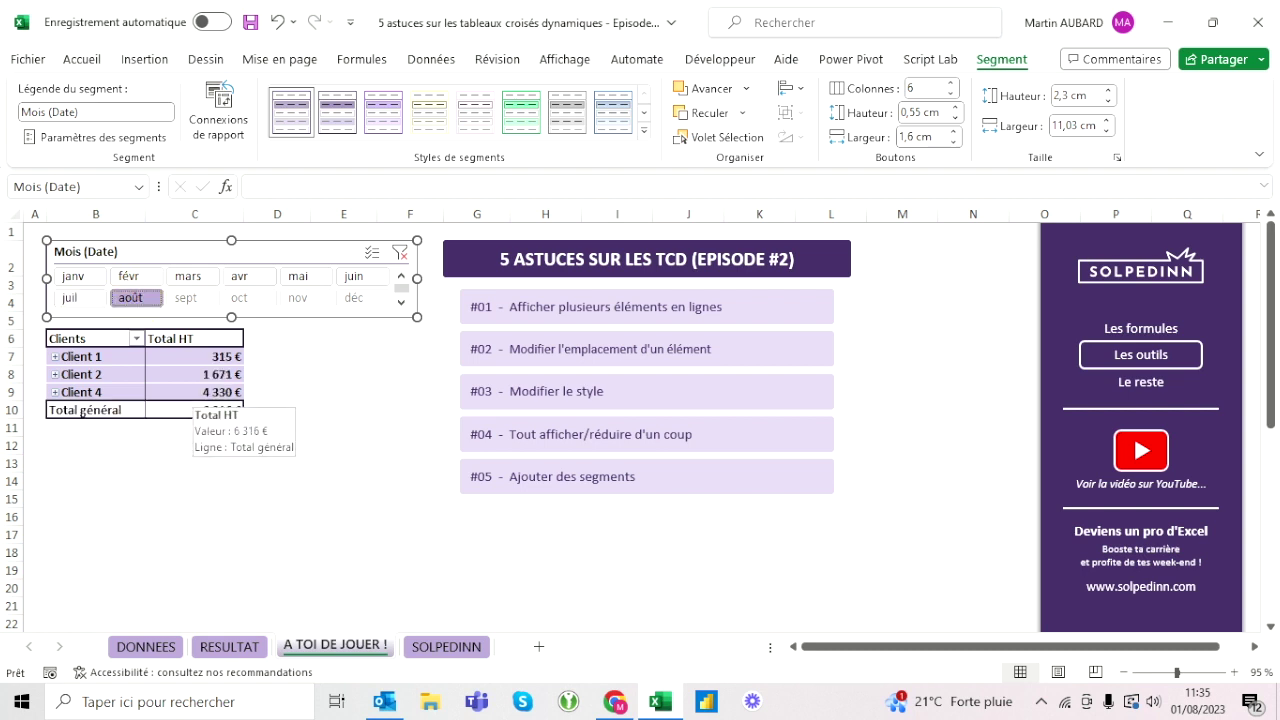
- Recheck the mai and juin totals, finishing with the filter on août
left_click(305, 277)
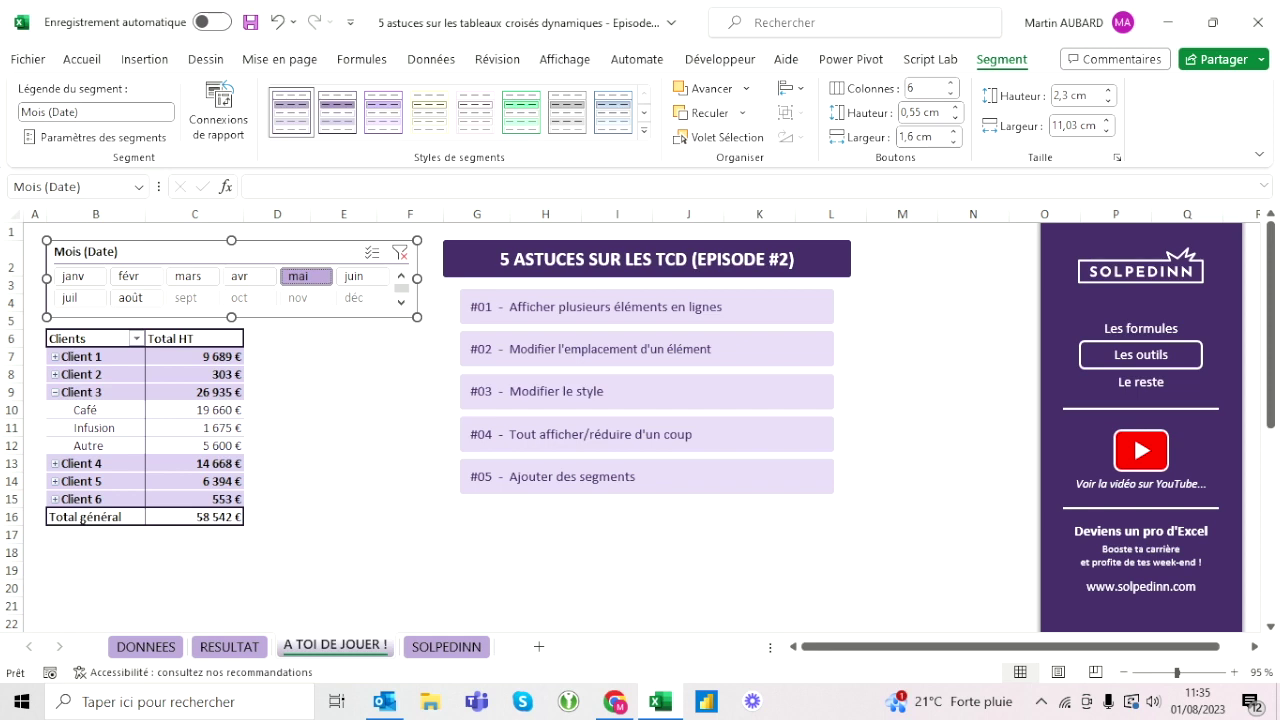
left_click(370, 278)
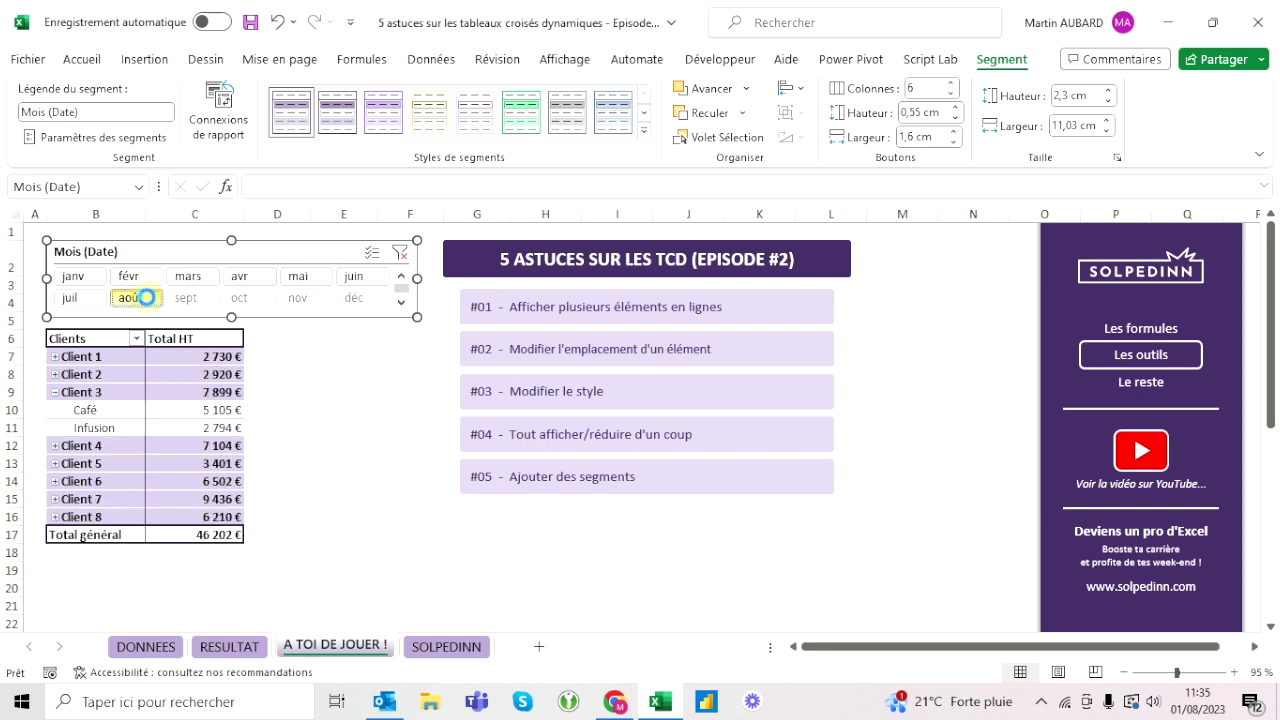
left_click(143, 300)
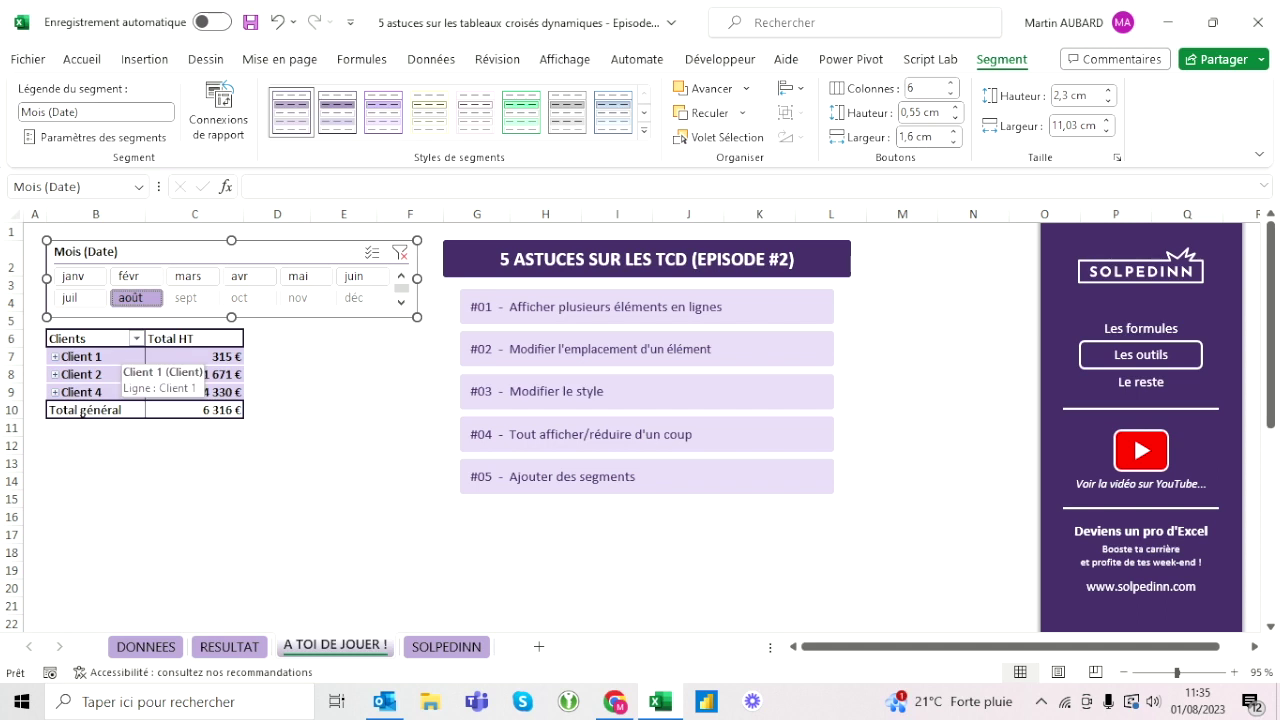